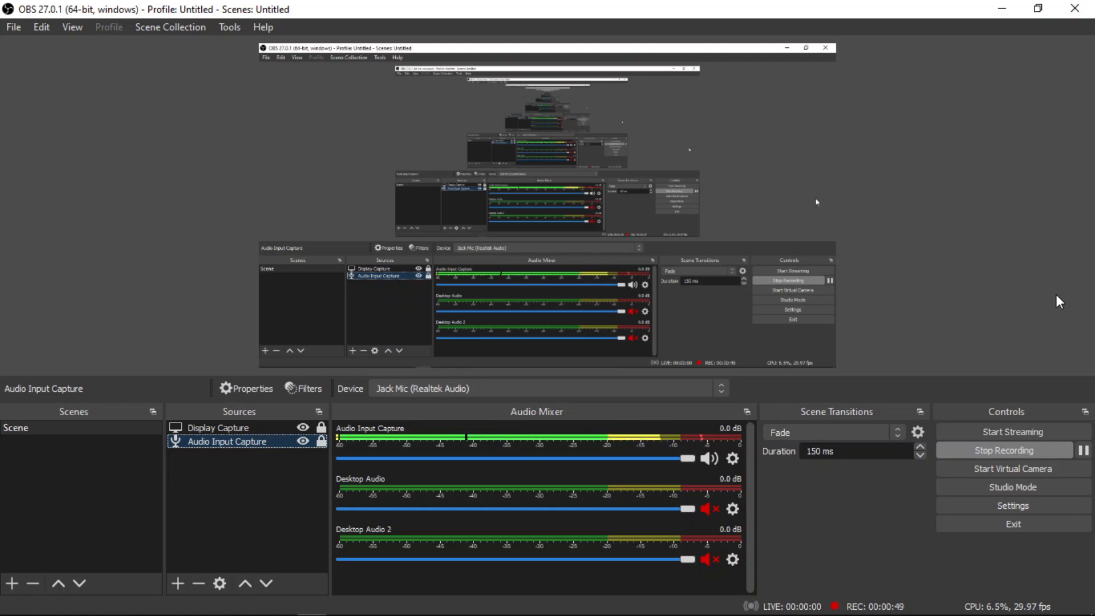
Step: Duplicate the existing scene under the name Scene 2 and select the new scene
left_click(266, 486)
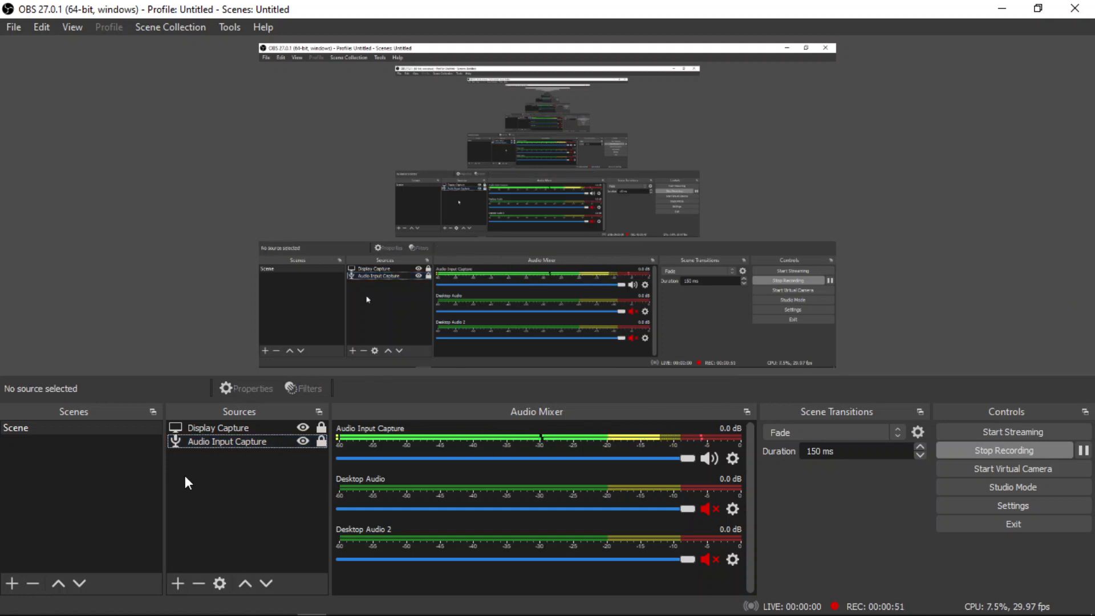
left_click(98, 432)
right_click(96, 431)
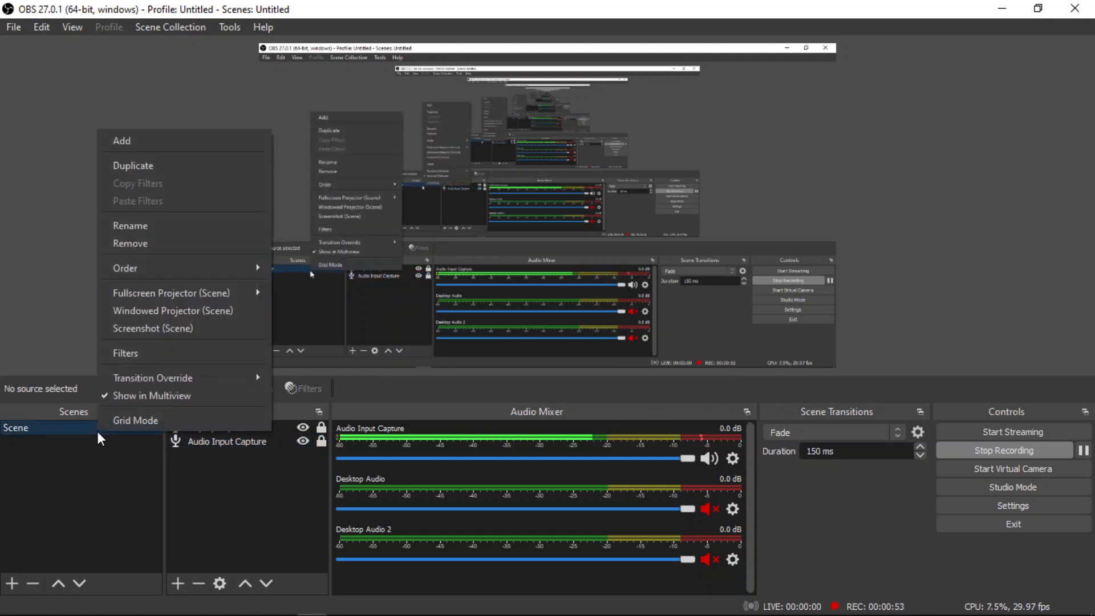
left_click(140, 166)
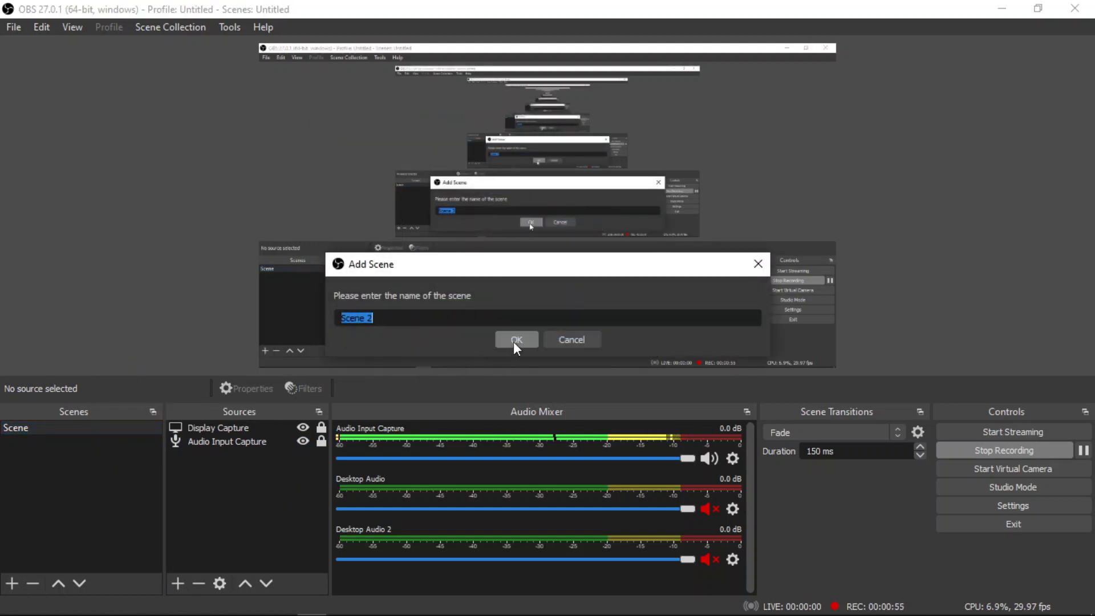
left_click(513, 342)
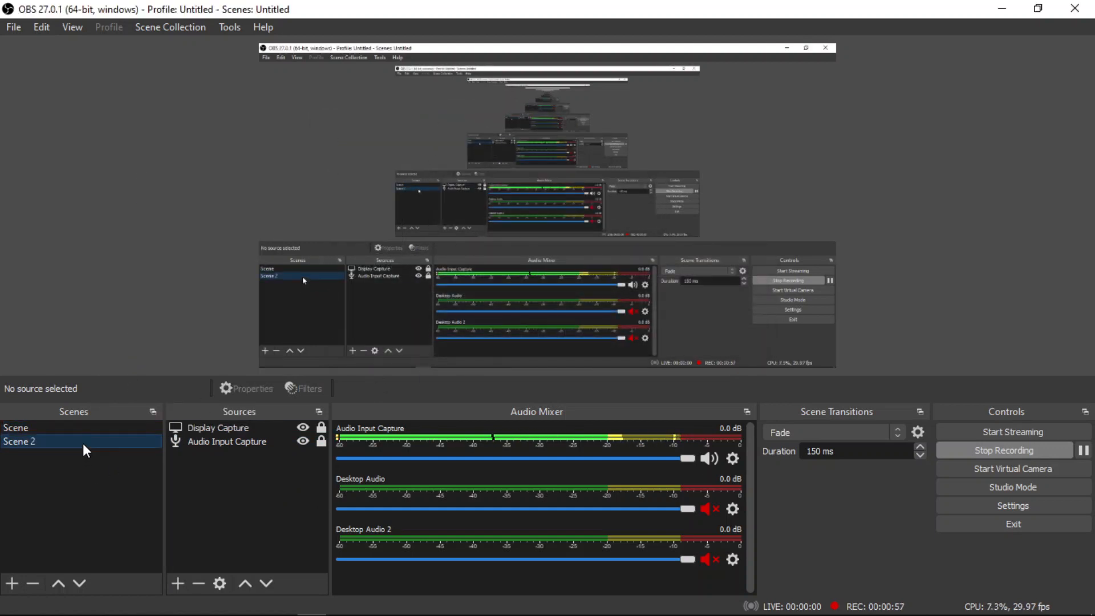
left_click(65, 429)
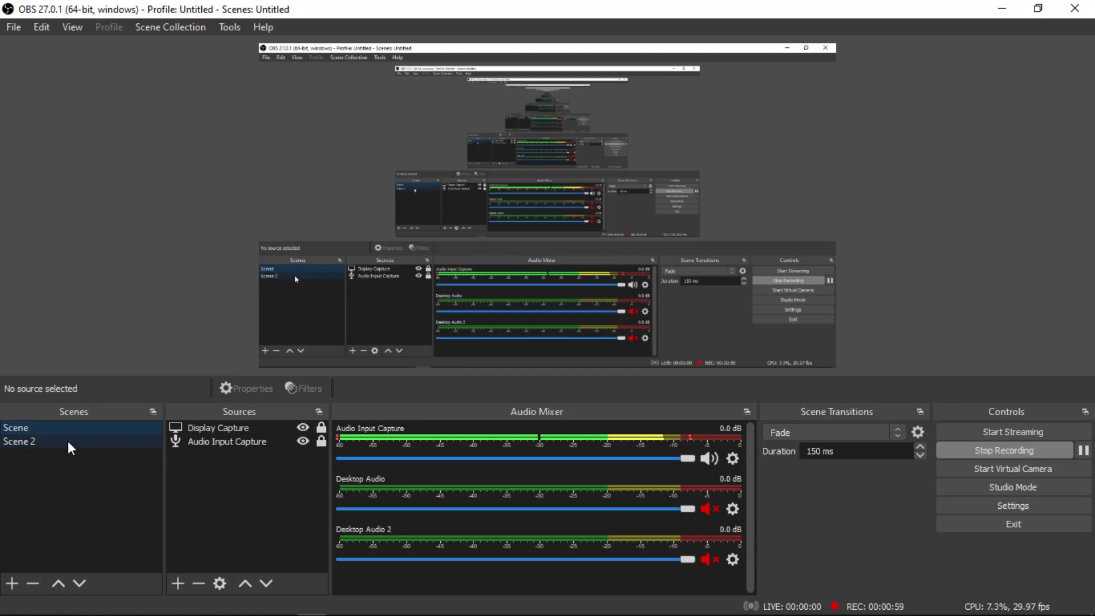
left_click(68, 440)
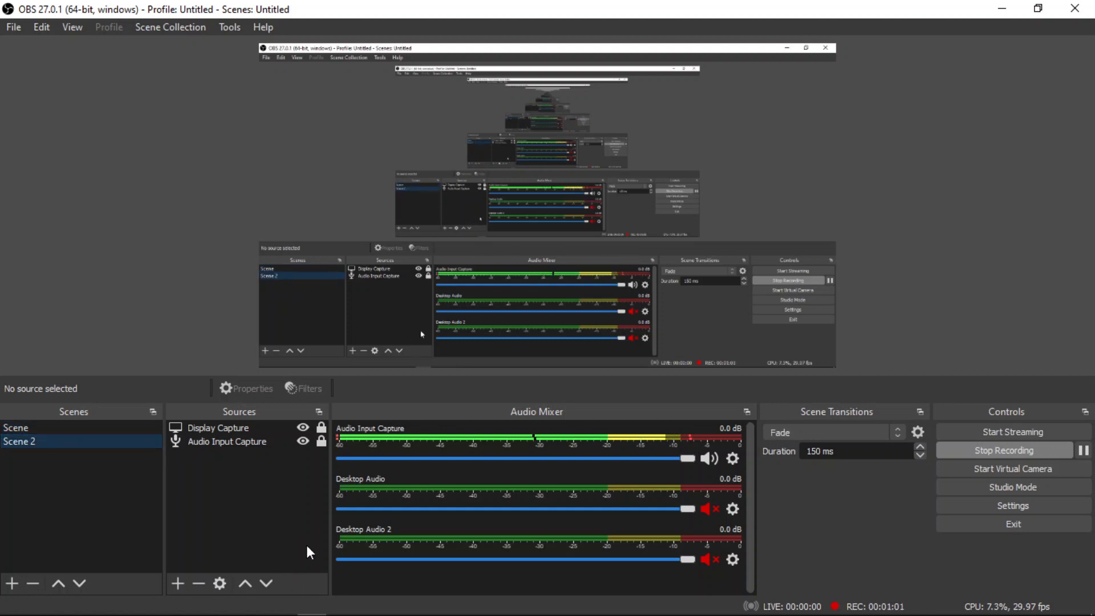
Step: View the filters applied to the Audio Input Capture source, including the Noise Suppression settings, and close them
left_click(217, 447)
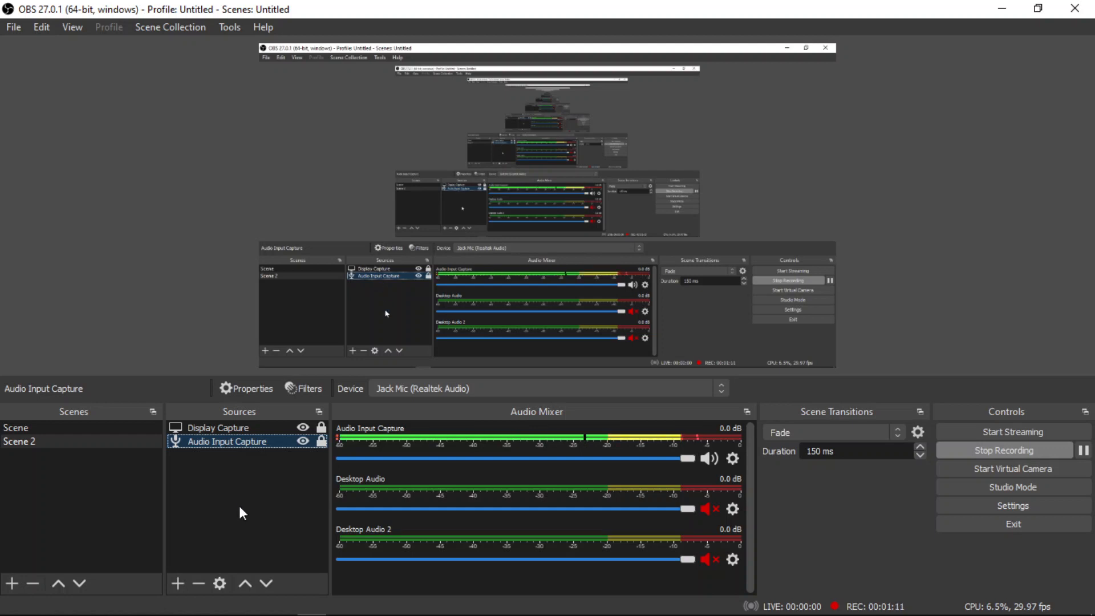
right_click(210, 441)
left_click(230, 451)
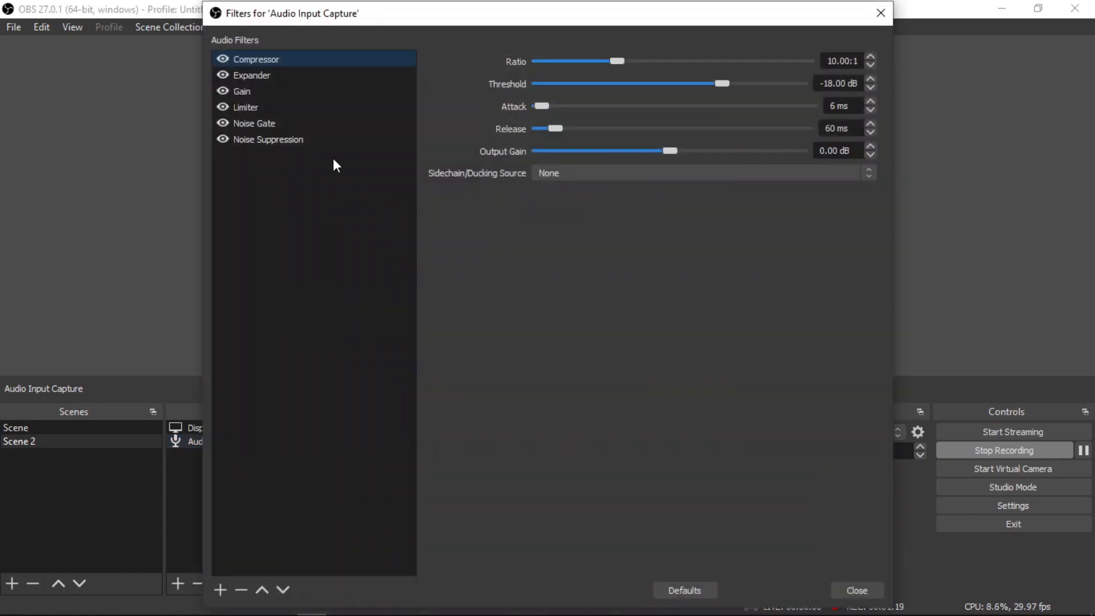
left_click_drag(274, 140, 304, 150)
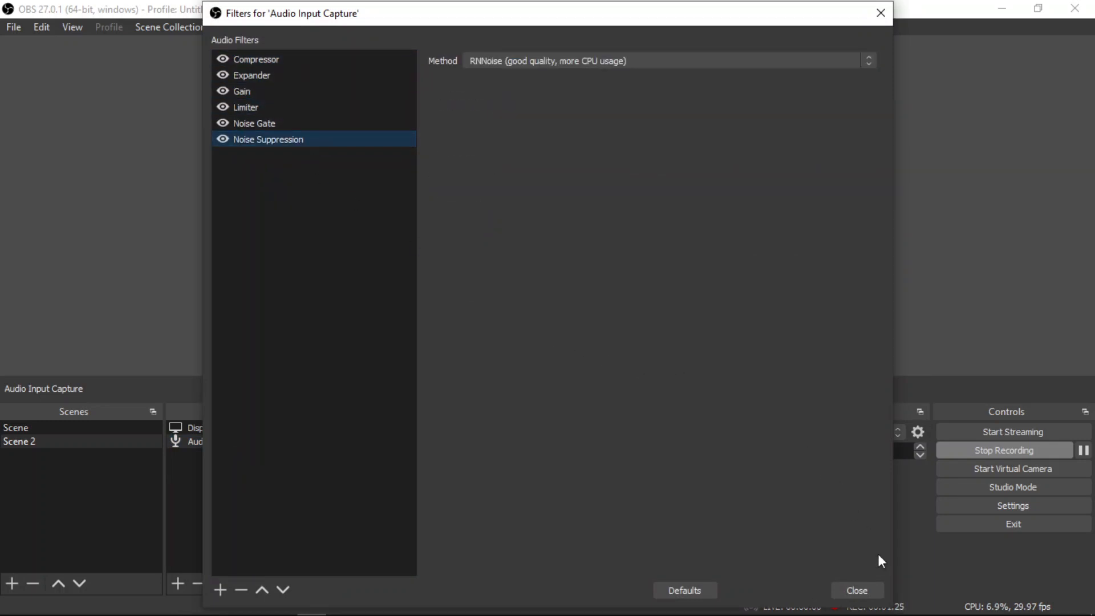
left_click(874, 591)
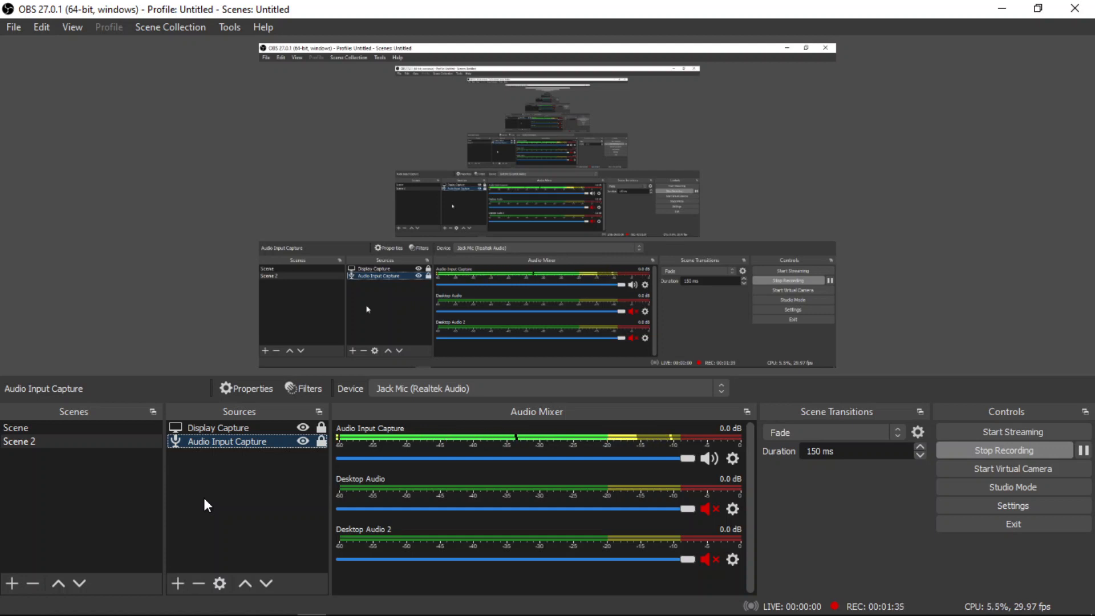
Step: Remove the Compressor and Expander filters from the Audio Input Capture source
right_click(230, 446)
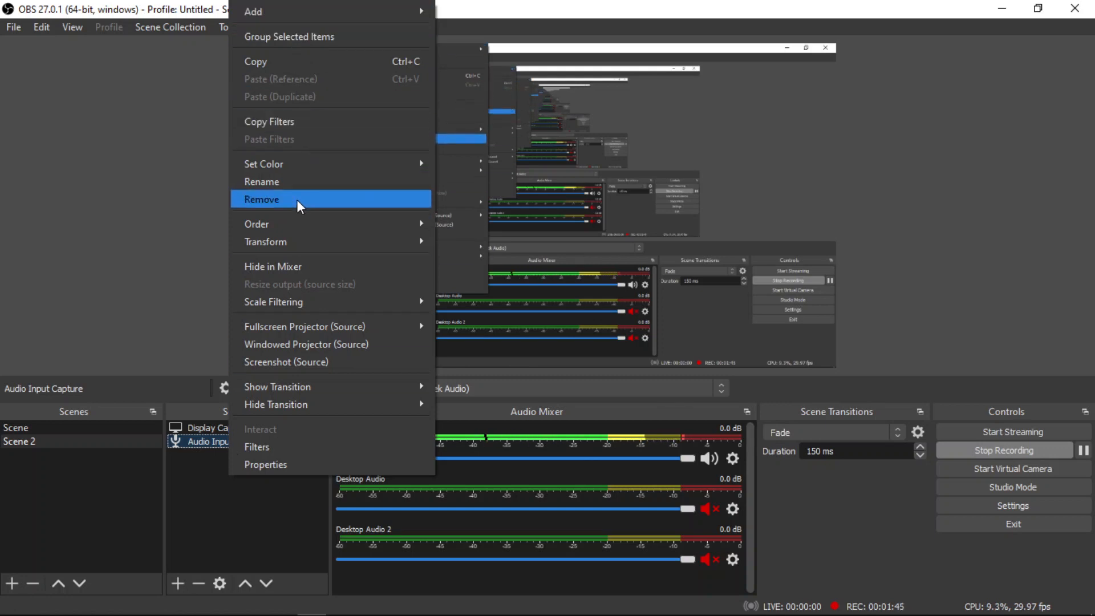
left_click(264, 448)
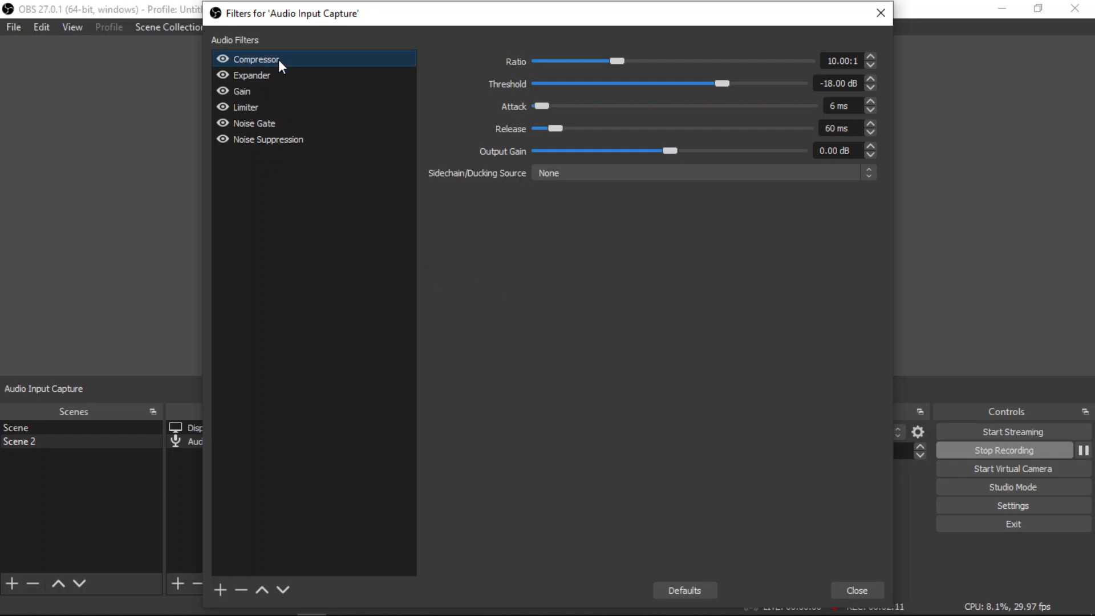
left_click(241, 590)
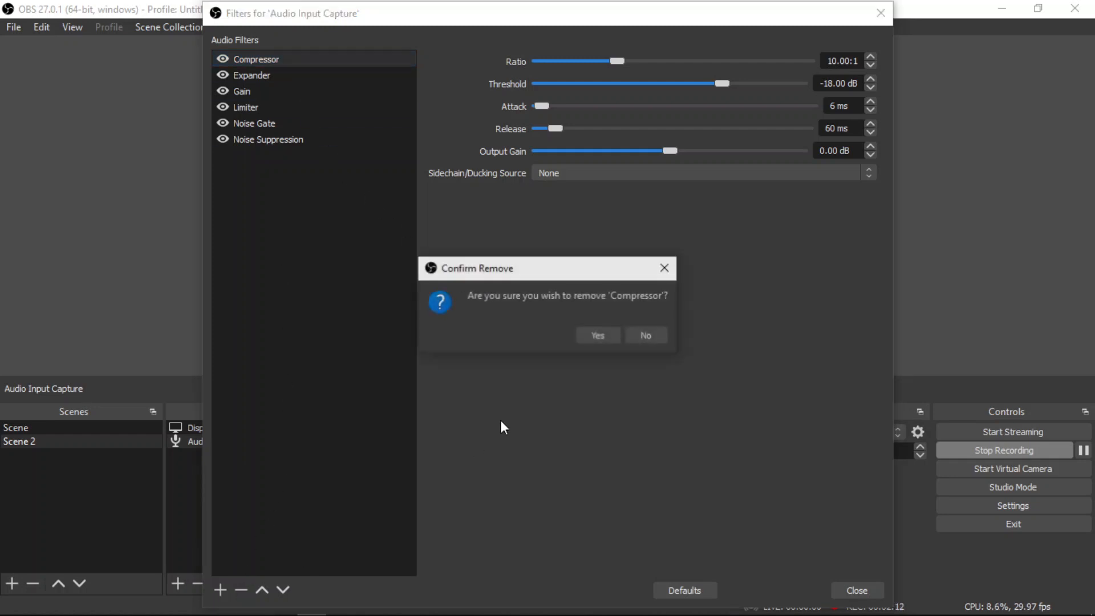
left_click(597, 336)
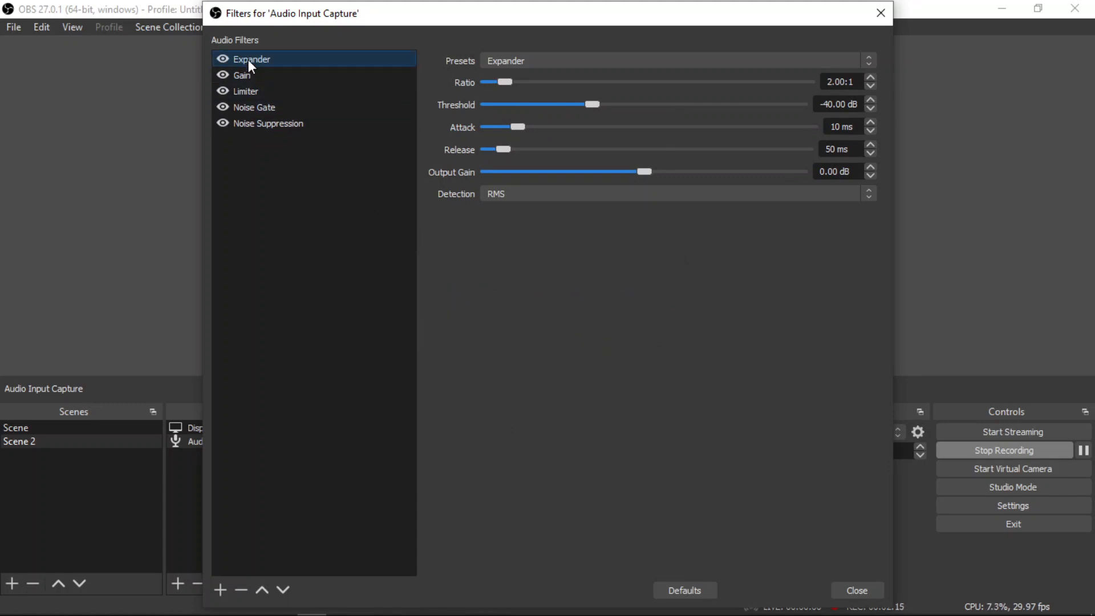
left_click(246, 592)
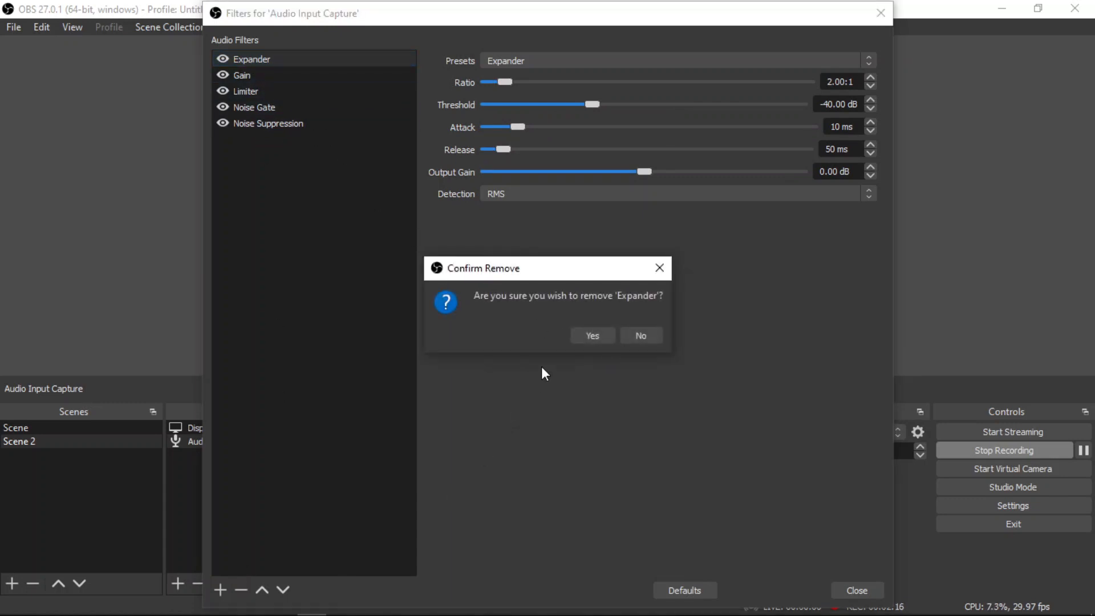
left_click(588, 335)
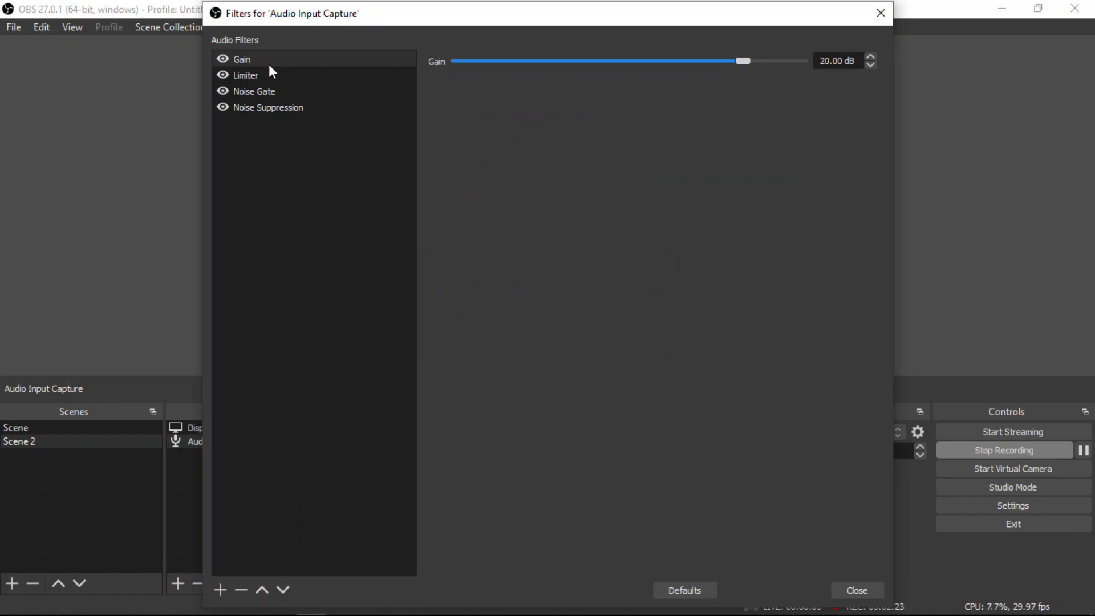
Step: Remove the Limiter, Noise Gate and Noise Suppression filters, keeping only the Gain filter
left_click(275, 77)
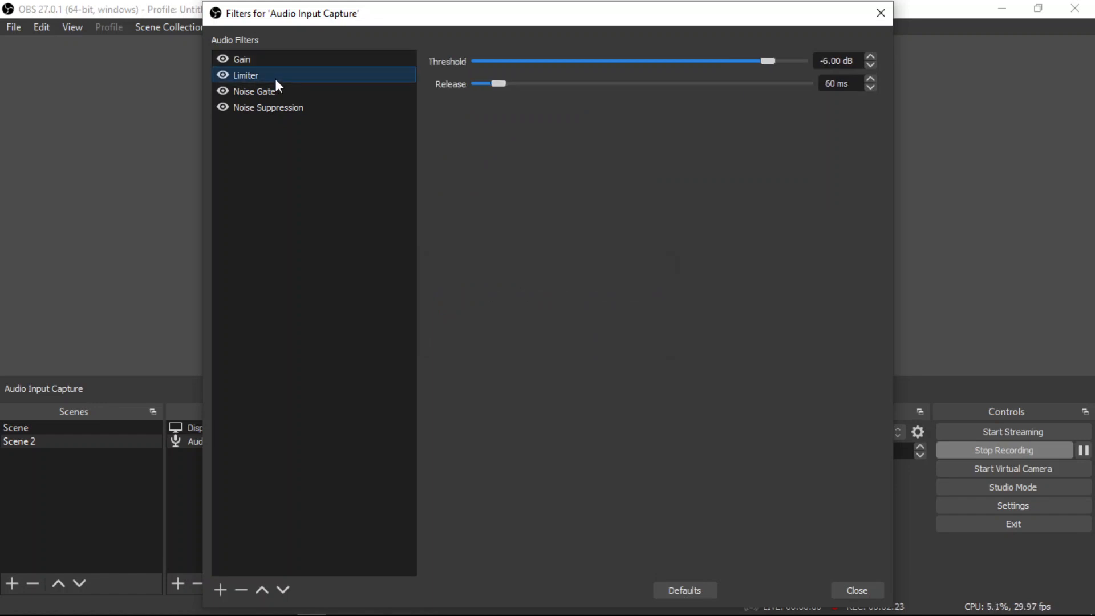
left_click(241, 590)
left_click(586, 336)
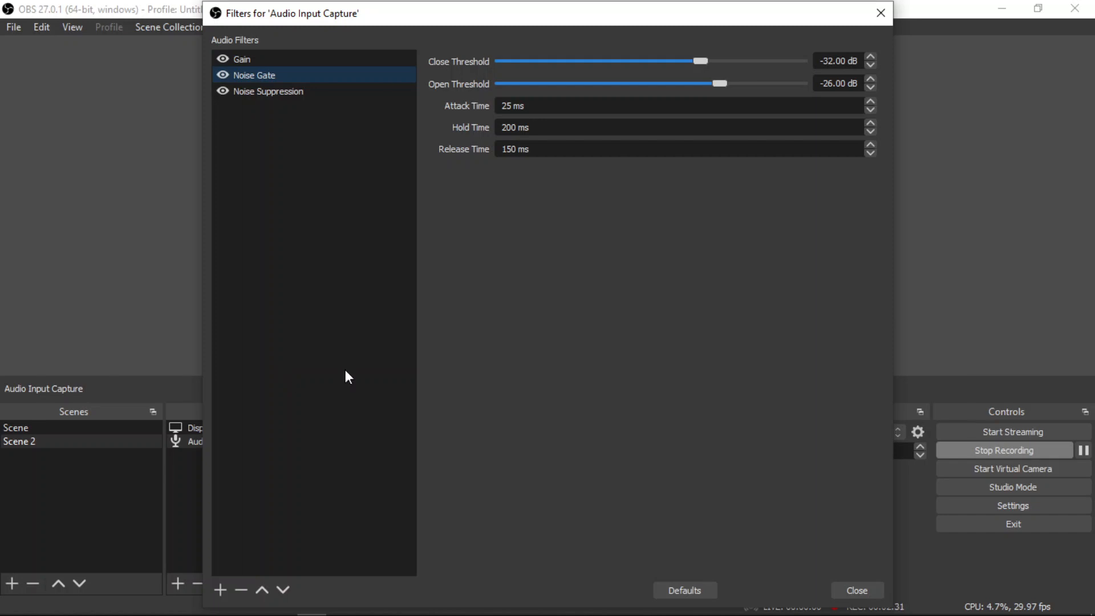
left_click(241, 595)
left_click(588, 336)
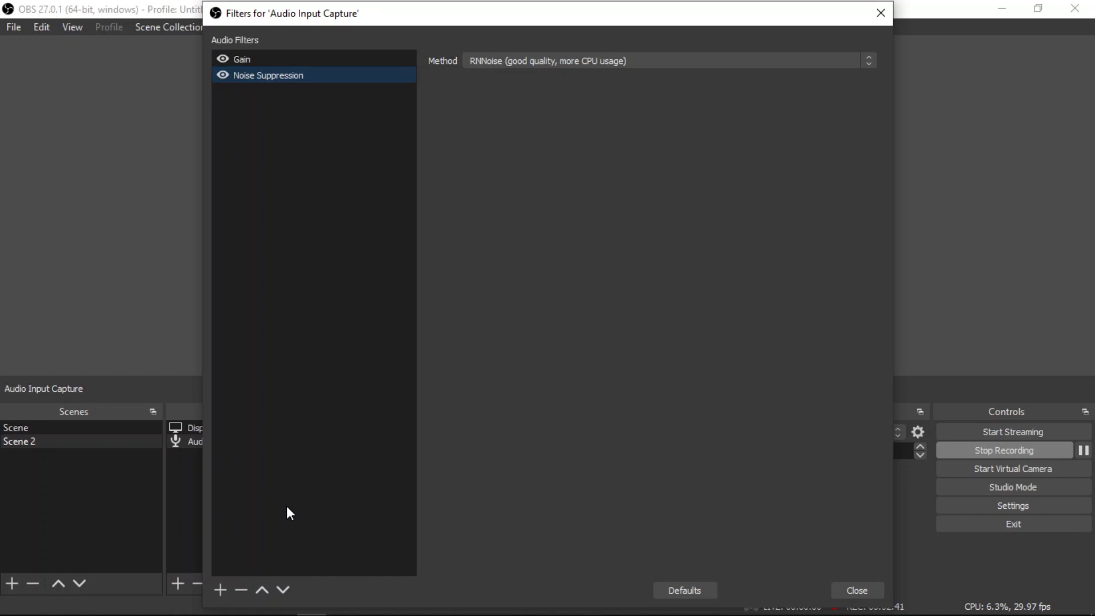
left_click(240, 589)
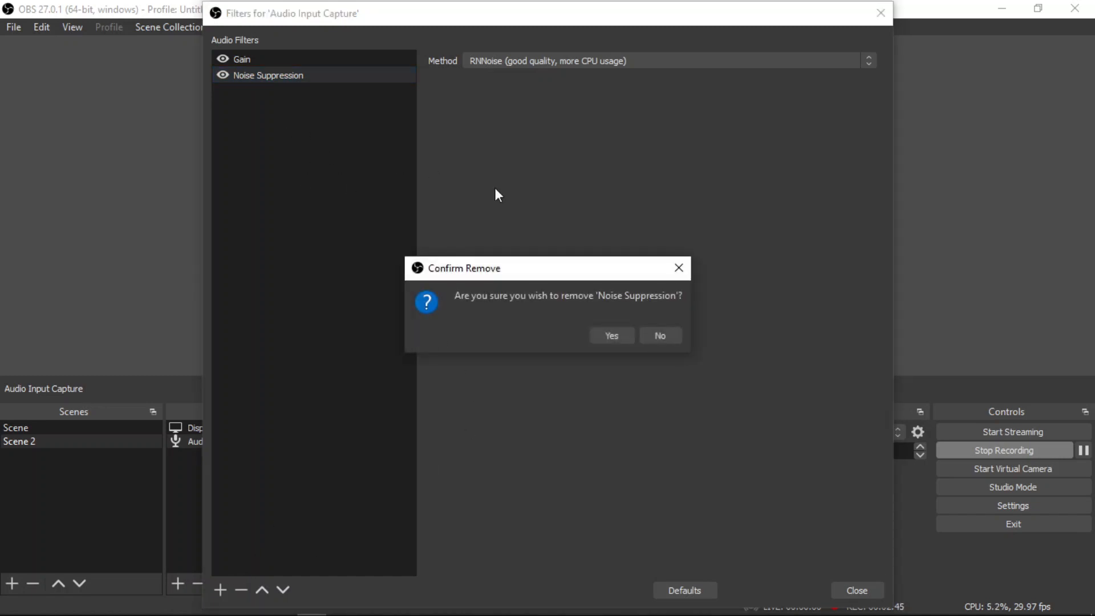
left_click(609, 336)
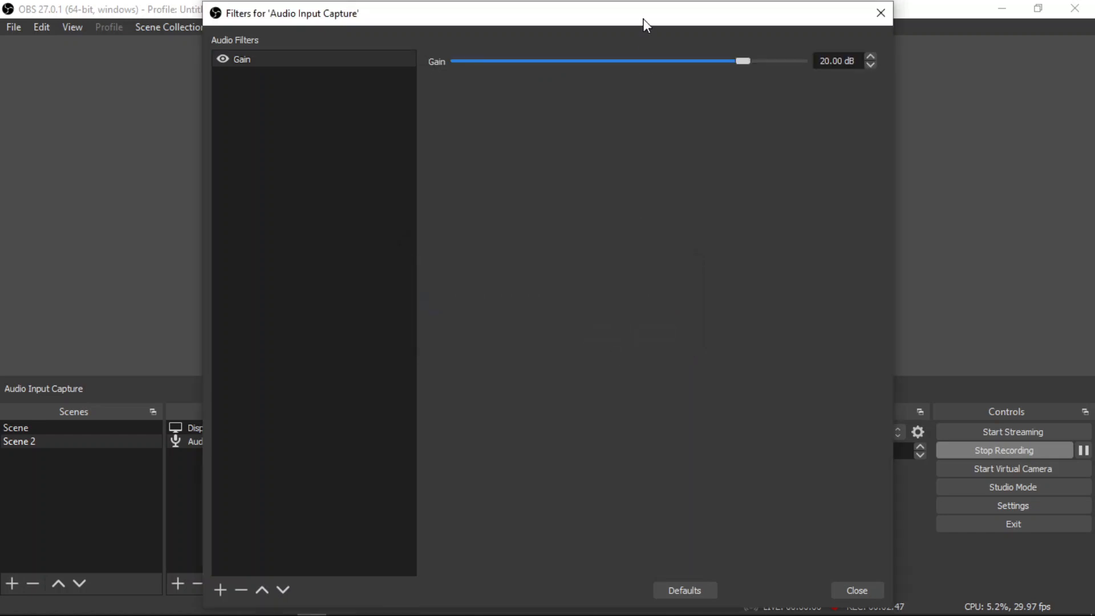
Step: Set the Gain filter of the Audio Input Capture source to 20 dB
left_click_drag(644, 20, 617, 15)
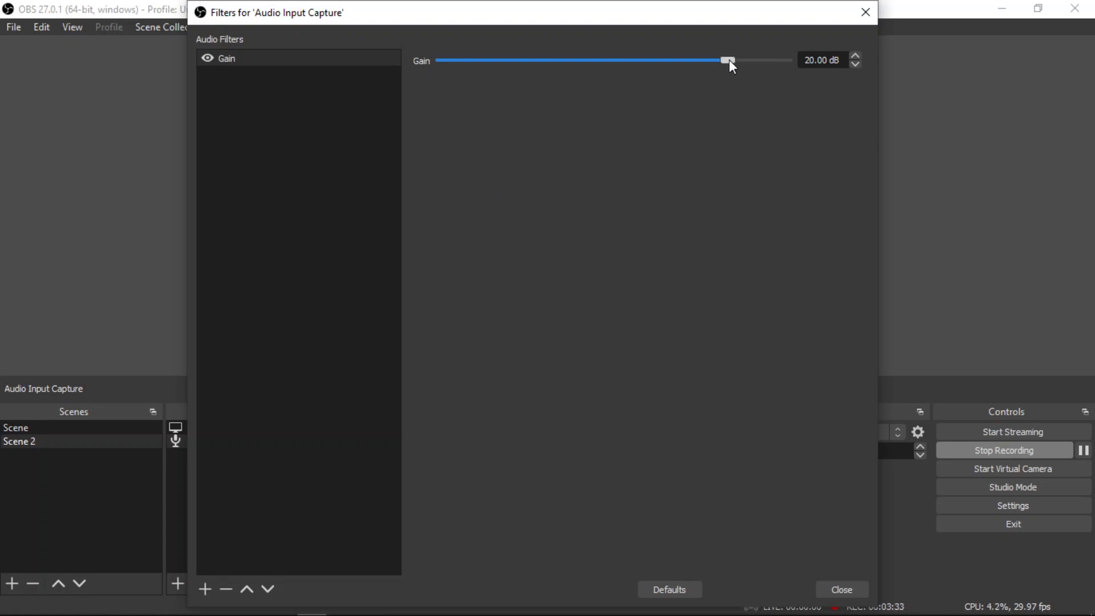
mouse_move(730, 62)
left_mouse_down()
mouse_move(589, 80)
mouse_move(723, 76)
left_mouse_up()
mouse_move(727, 75)
left_mouse_down()
mouse_move(668, 81)
mouse_move(738, 80)
left_mouse_up()
key("Tab")
type("20")
left_click_drag(737, 19, 651, 41)
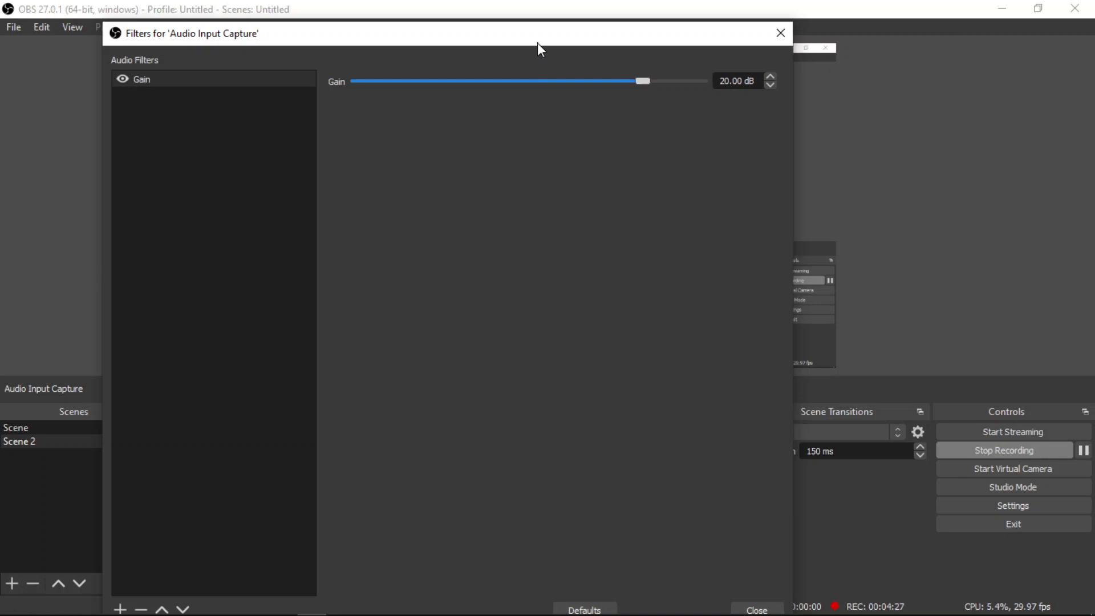
left_click_drag(537, 41, 618, 24)
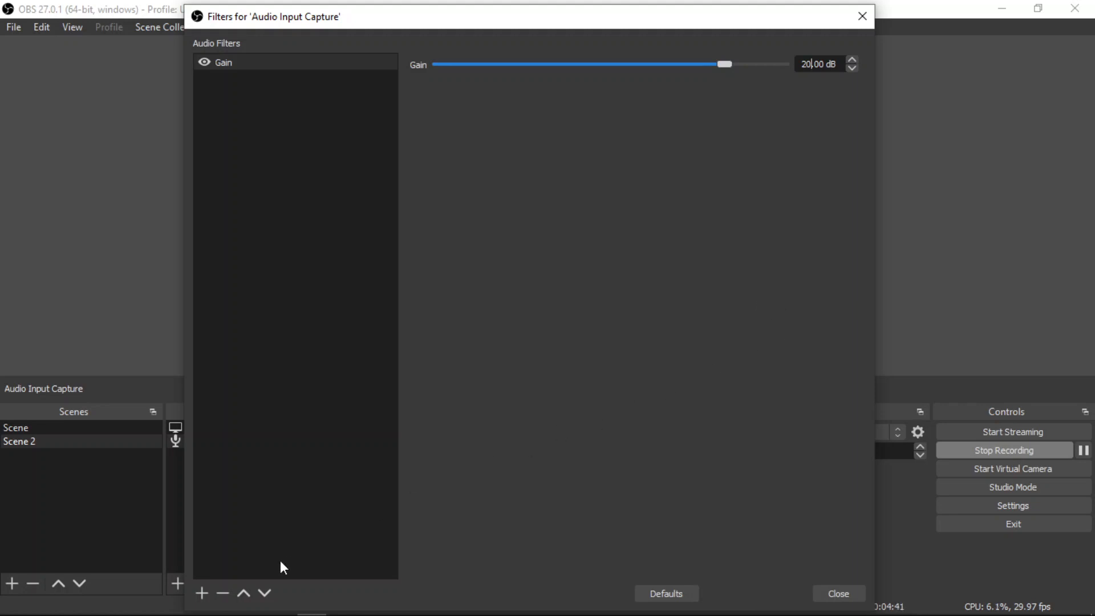
left_click(200, 593)
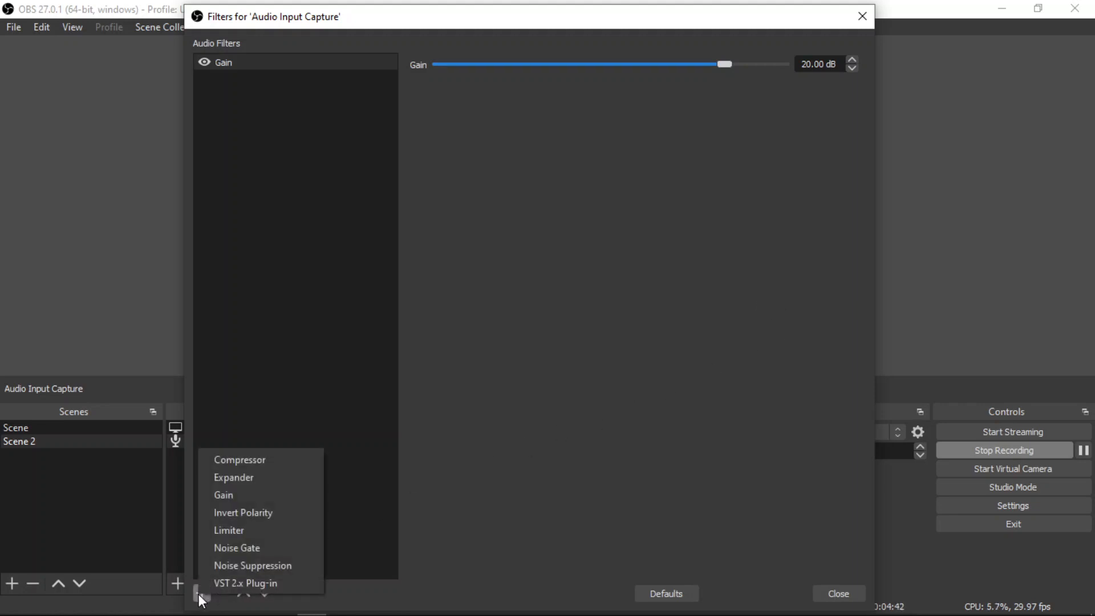
left_click(268, 460)
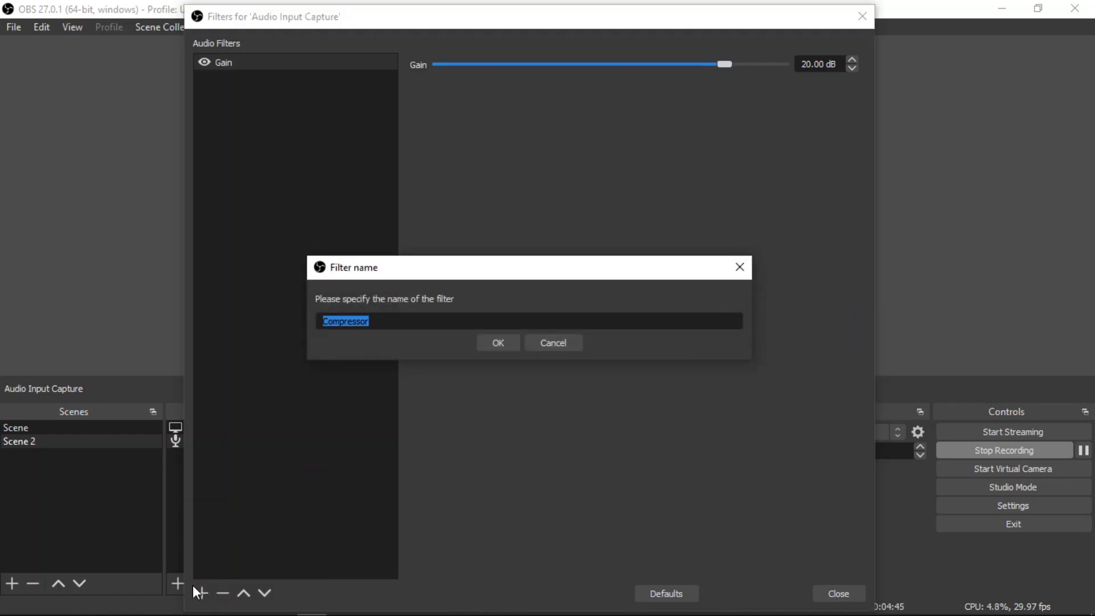
left_click(551, 345)
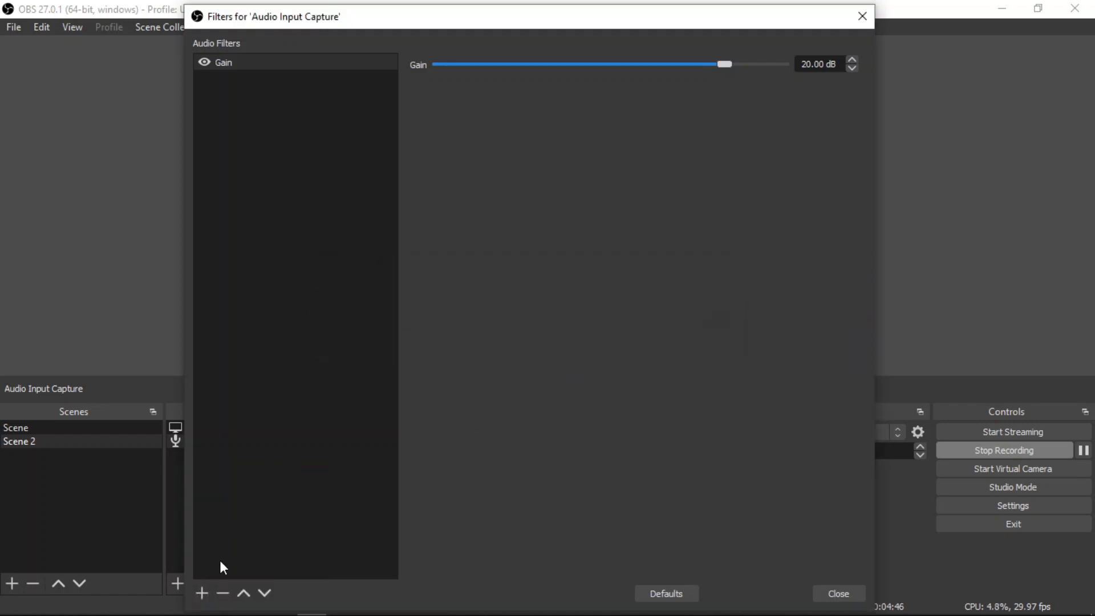
Step: Add a Compressor filter to the Audio Input Capture source, keeping the suggested name
left_click(200, 595)
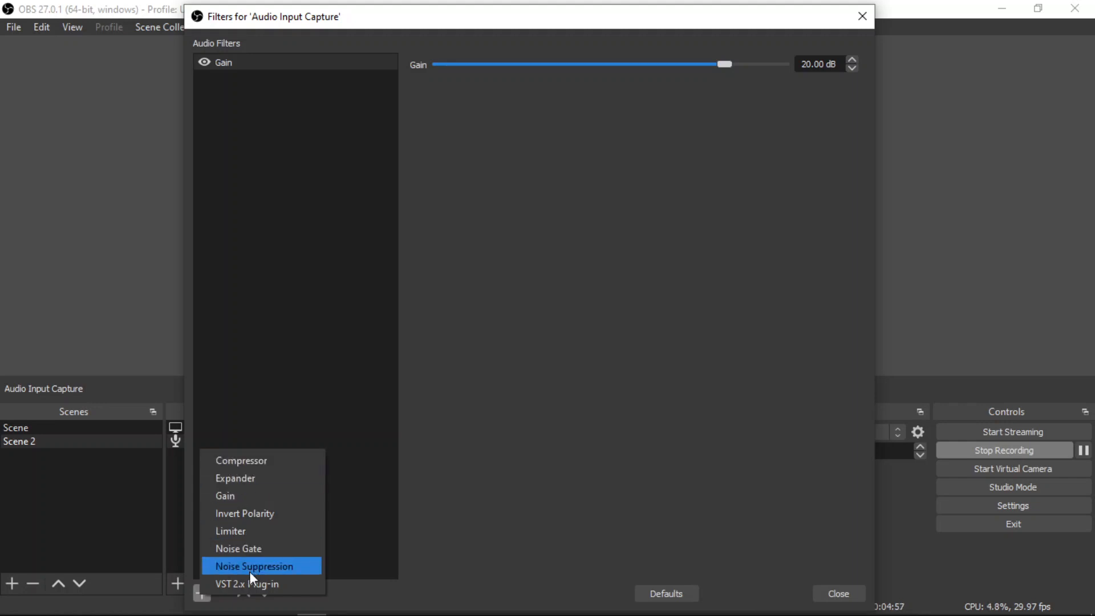
left_click(247, 461)
left_click(488, 347)
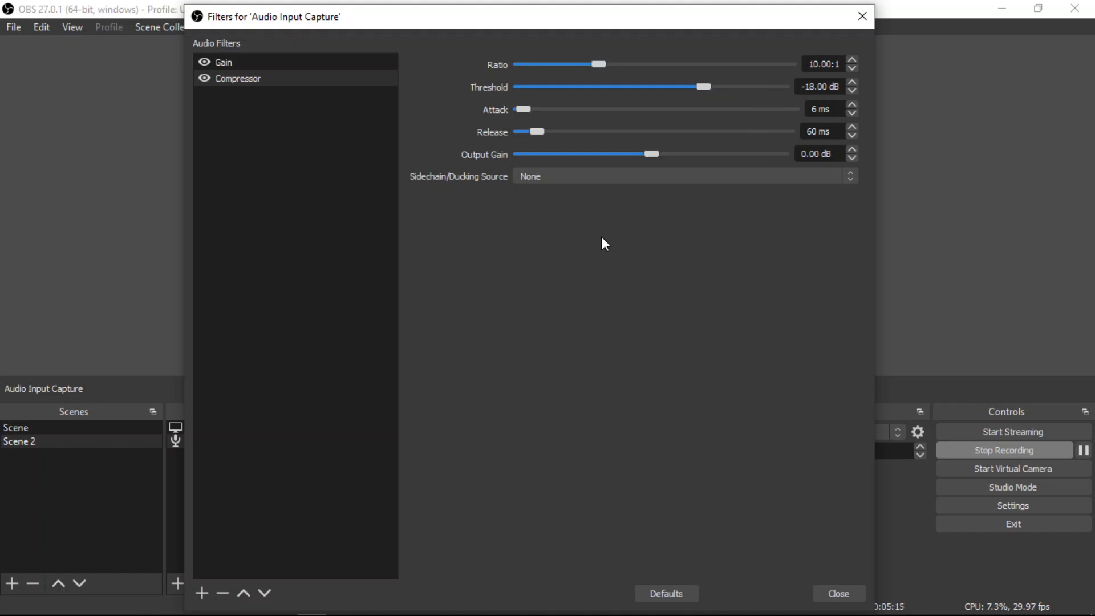
Step: Try a Compressor ratio of 13:1, threshold -44.5 dB, attack 242 ms, release 618 ms and output gain -15.9 dB, and restore the defaults
left_click_drag(599, 64, 623, 64)
left_click_drag(703, 86, 591, 88)
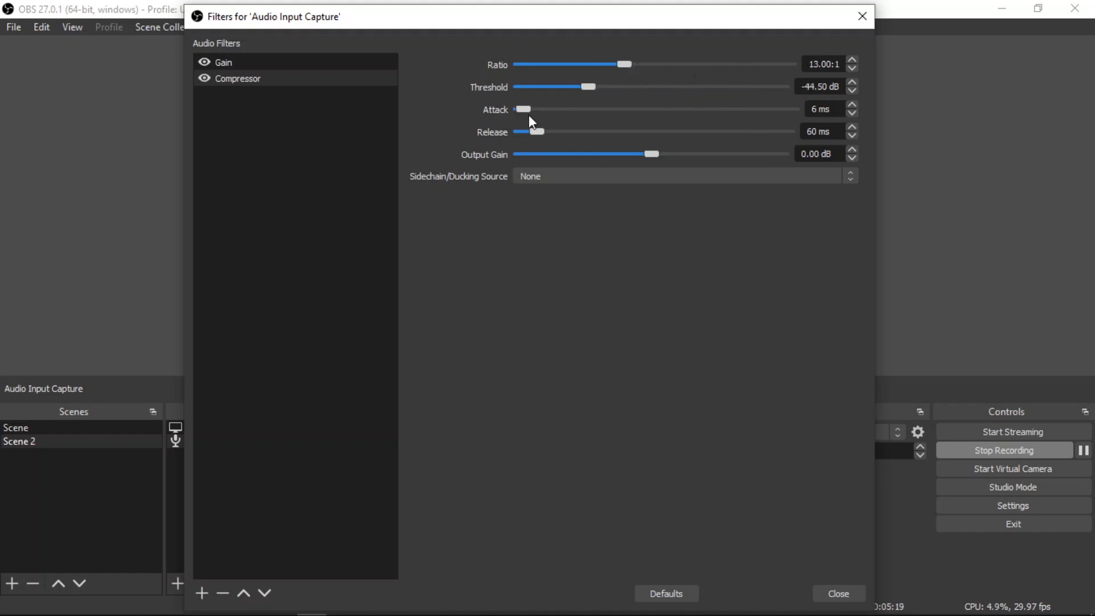
left_click_drag(527, 106, 655, 108)
left_click_drag(542, 131, 588, 158)
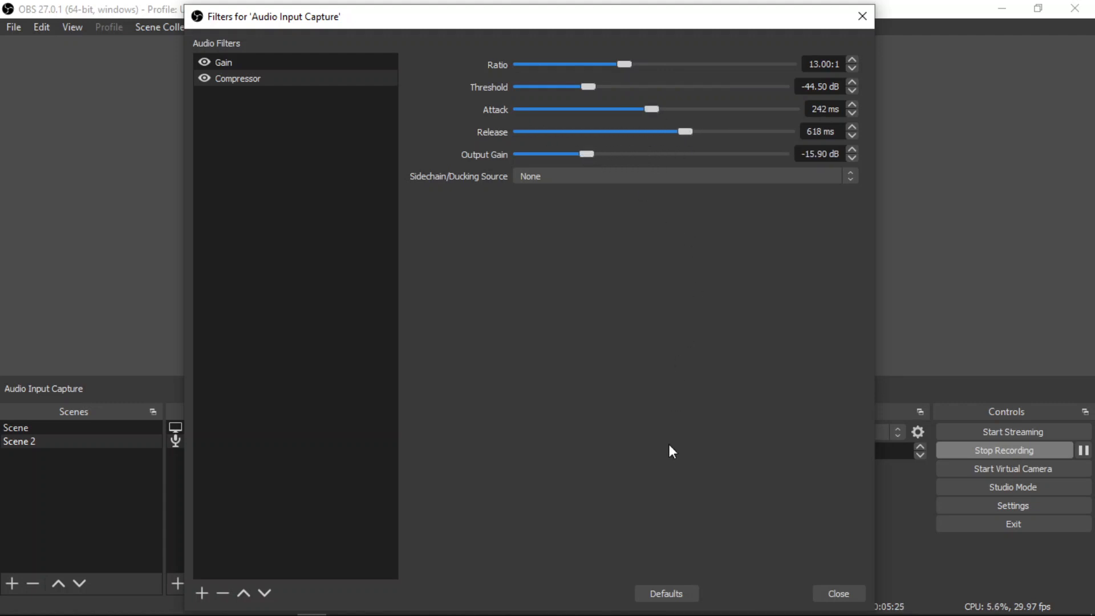
left_click(674, 590)
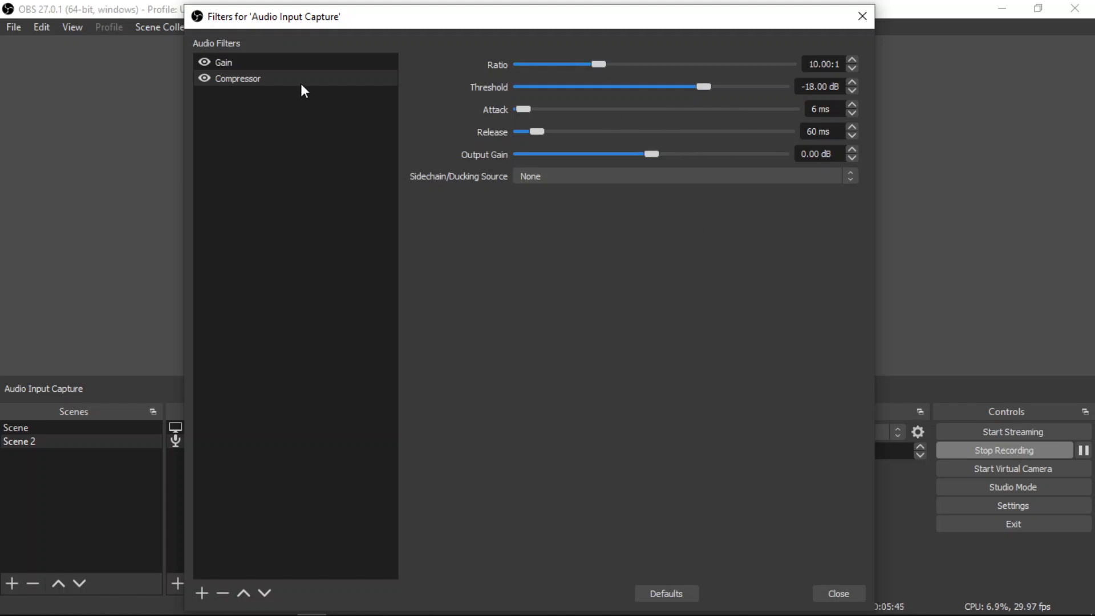
Step: Add an Expander filter to the Audio Input Capture source, keeping the suggested name
left_click(200, 595)
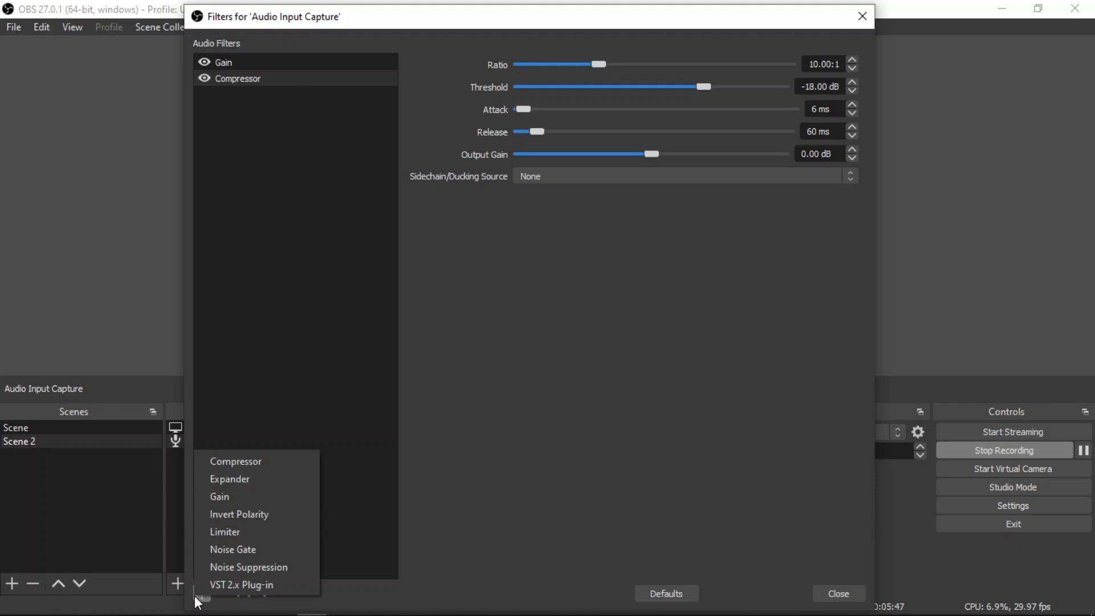
left_click(243, 481)
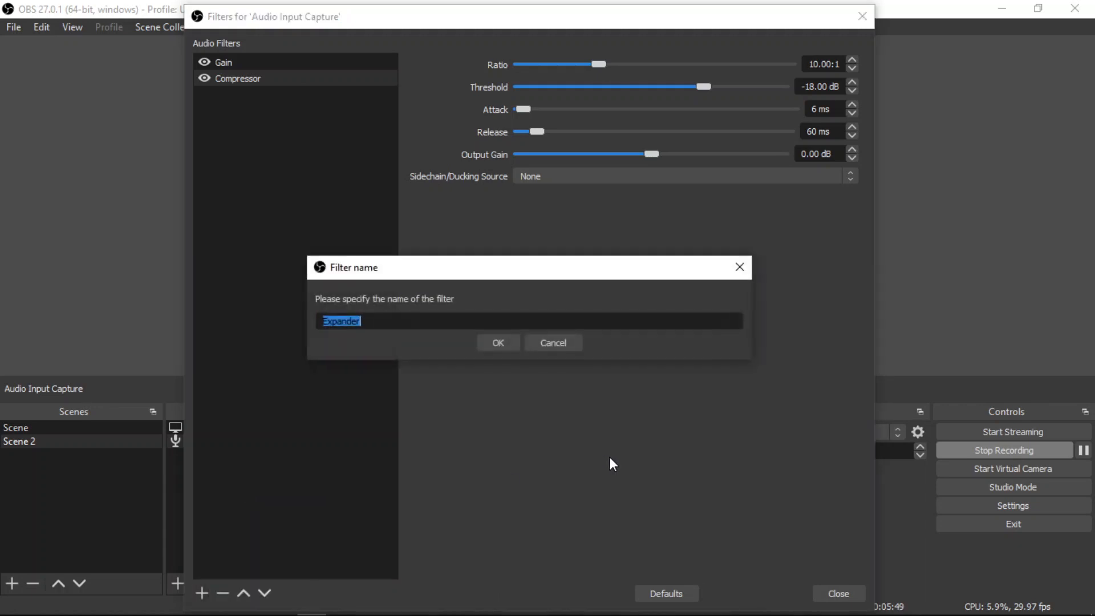
left_click(512, 346)
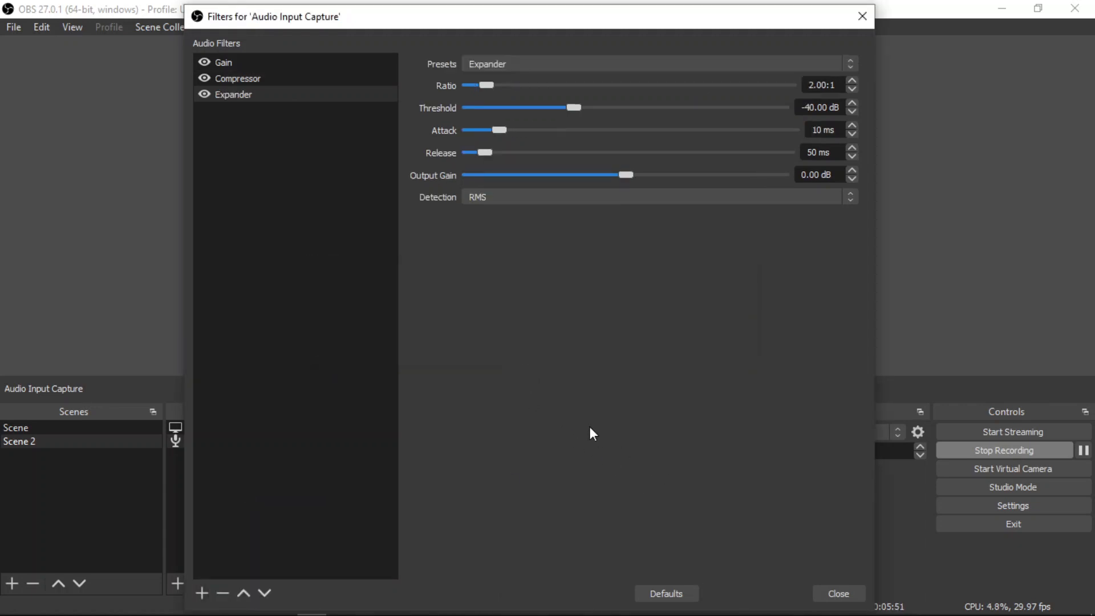
Step: Try the Gate preset on the Expander filter, and switch it back to the Expander preset
left_click(480, 63)
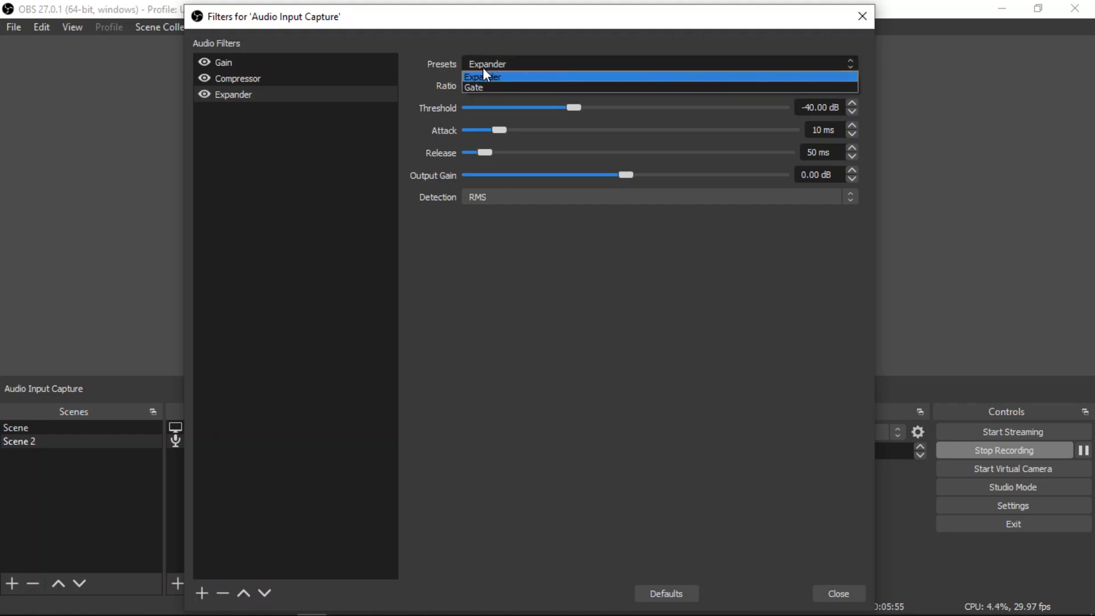
left_click(478, 87)
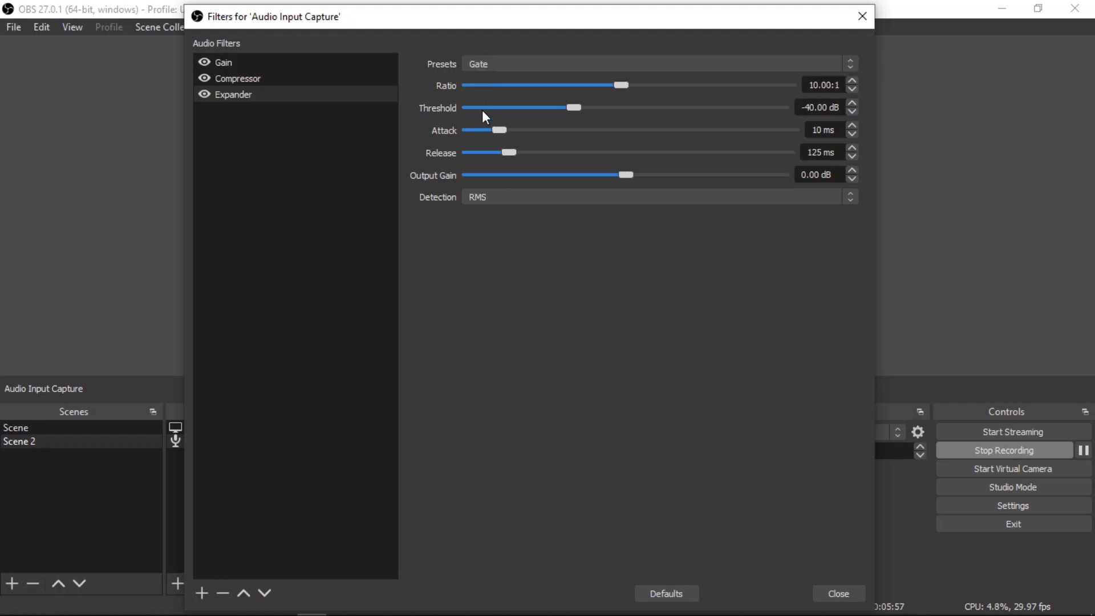
left_click(486, 62)
left_click(486, 75)
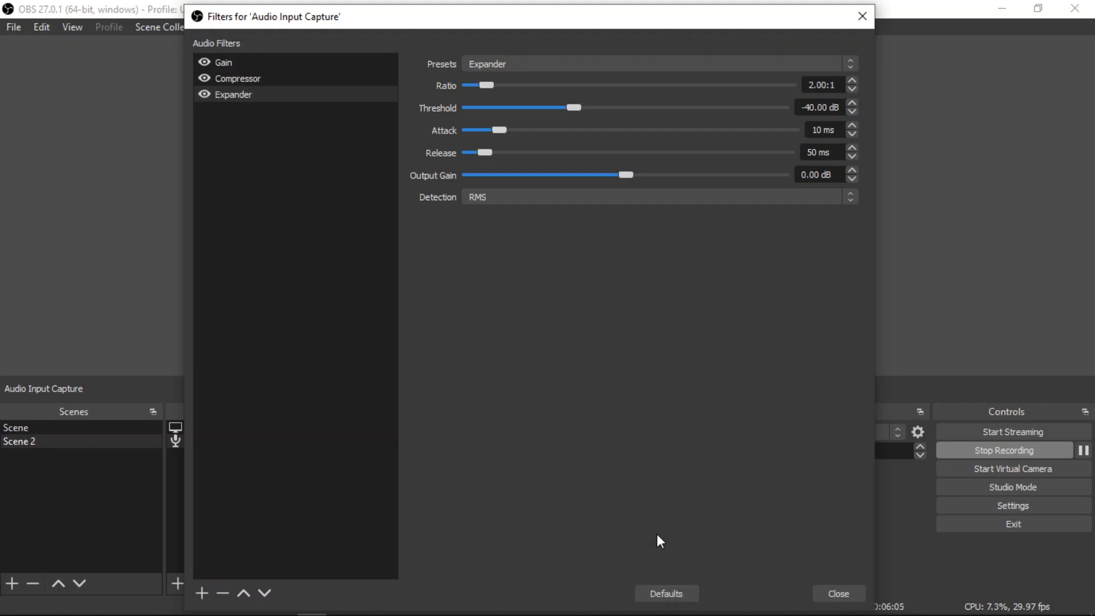
Step: Add a Limiter filter to the Audio Input Capture source, keeping the suggested name
left_click(201, 593)
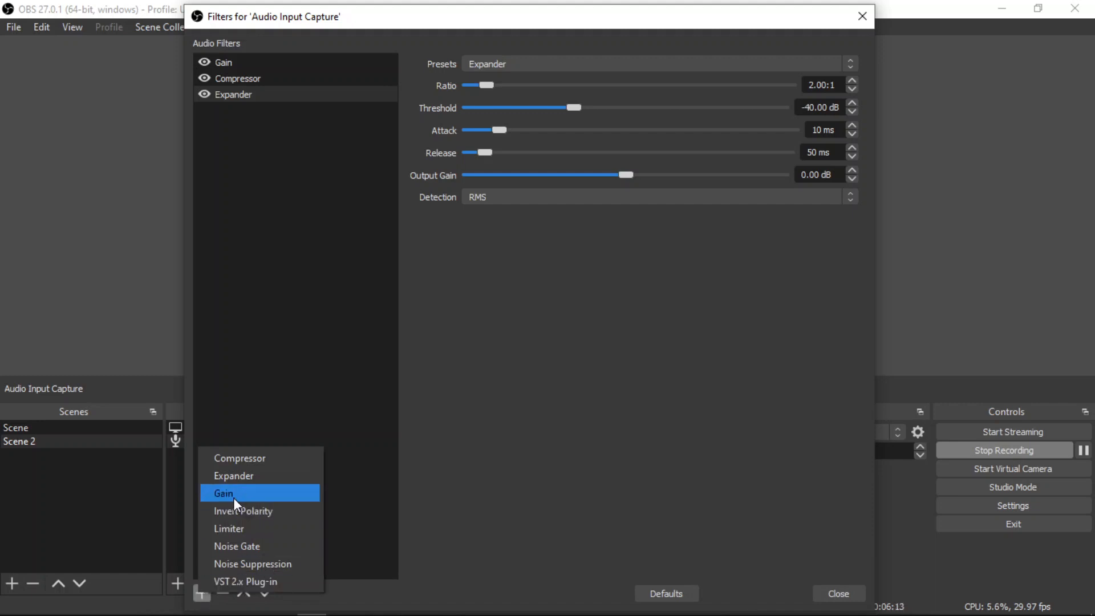
left_click(221, 66)
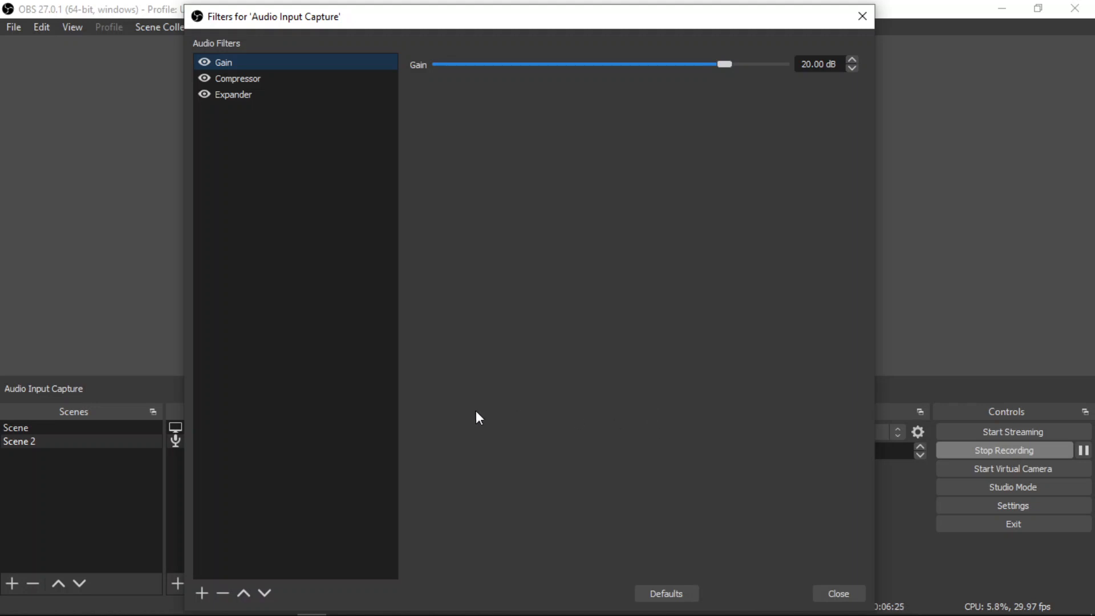
left_click(201, 593)
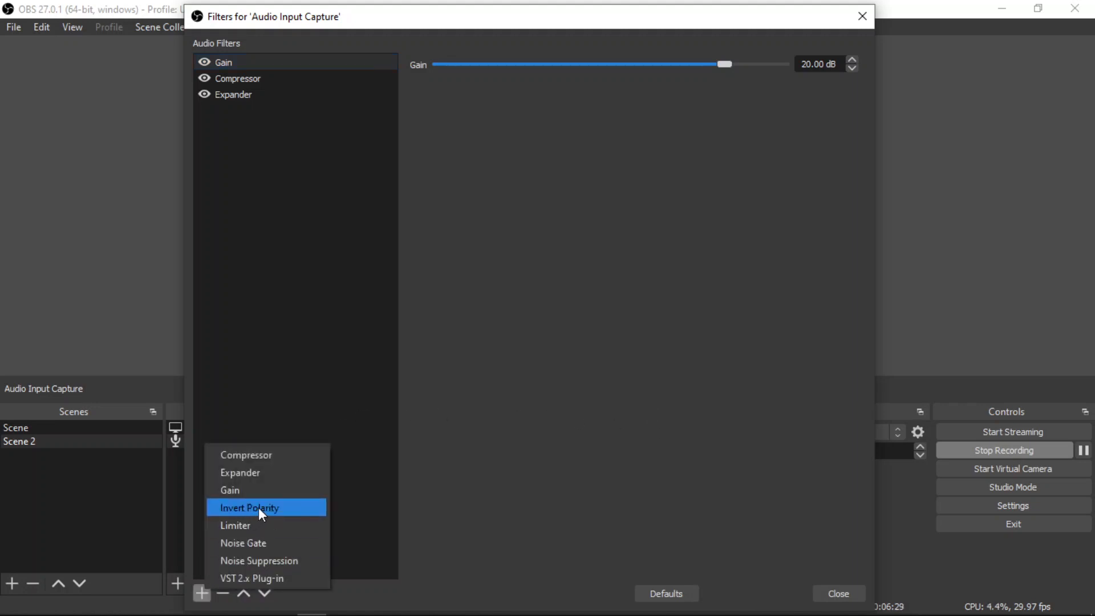
left_click(256, 523)
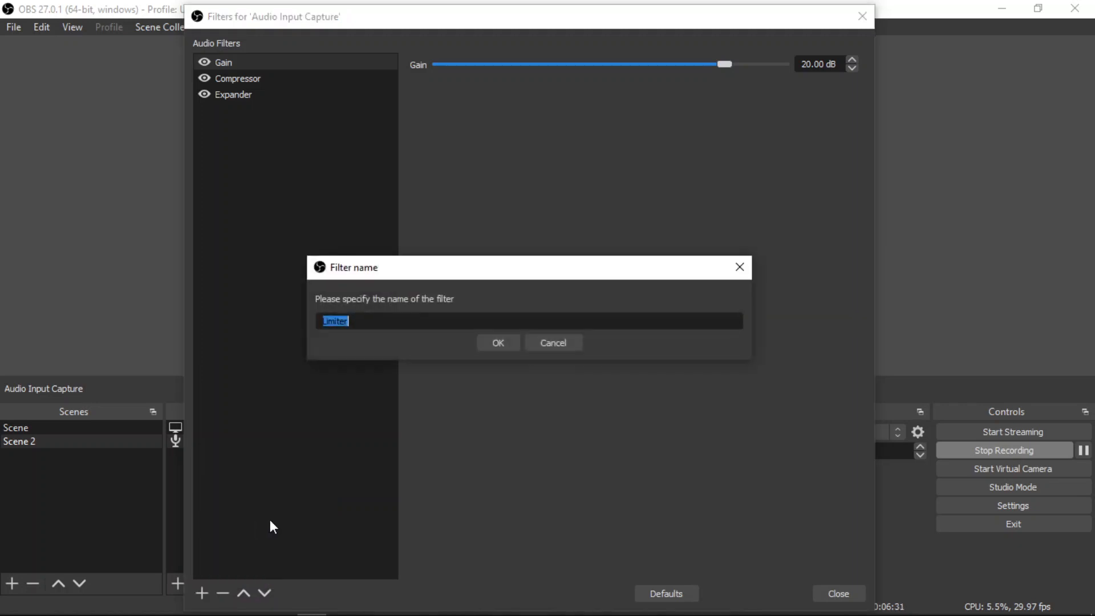
left_click(510, 345)
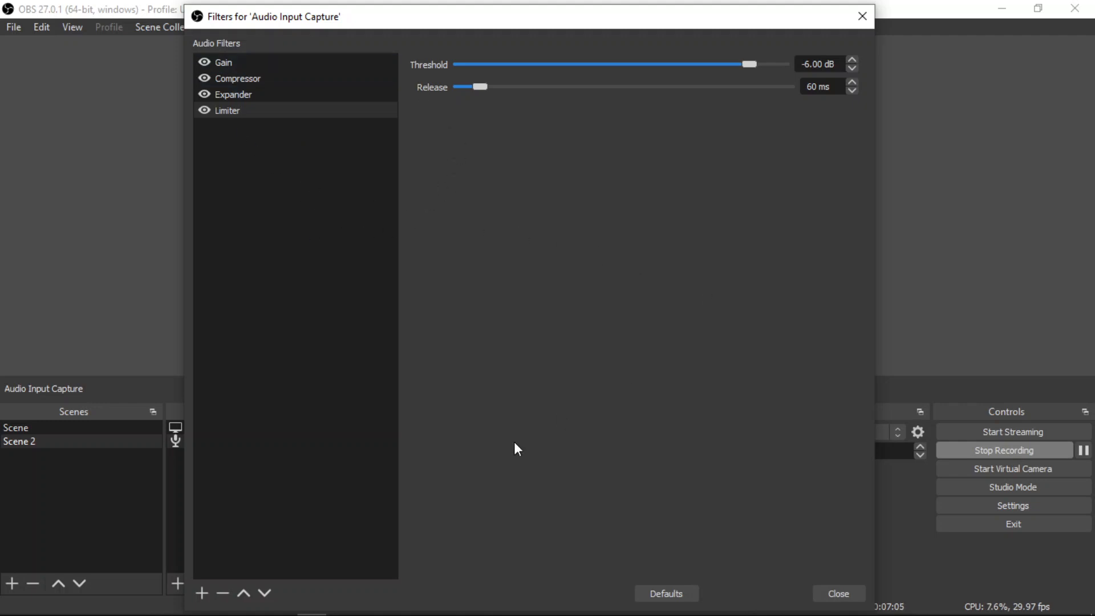
Step: Add a Noise Gate filter to the Audio Input Capture source, keeping the suggested name
left_click(201, 593)
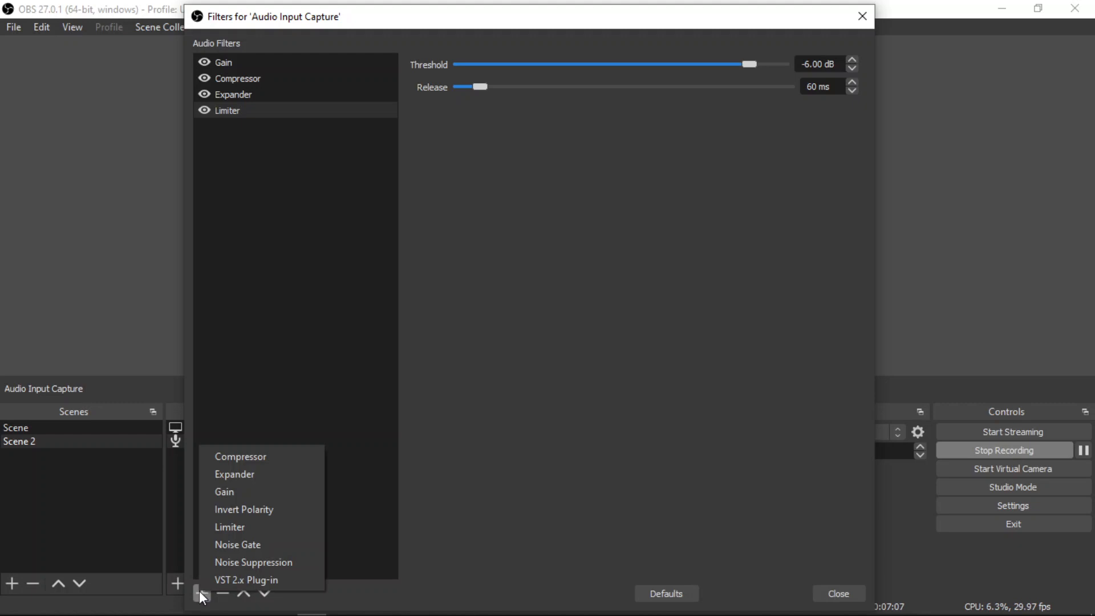
left_click(240, 549)
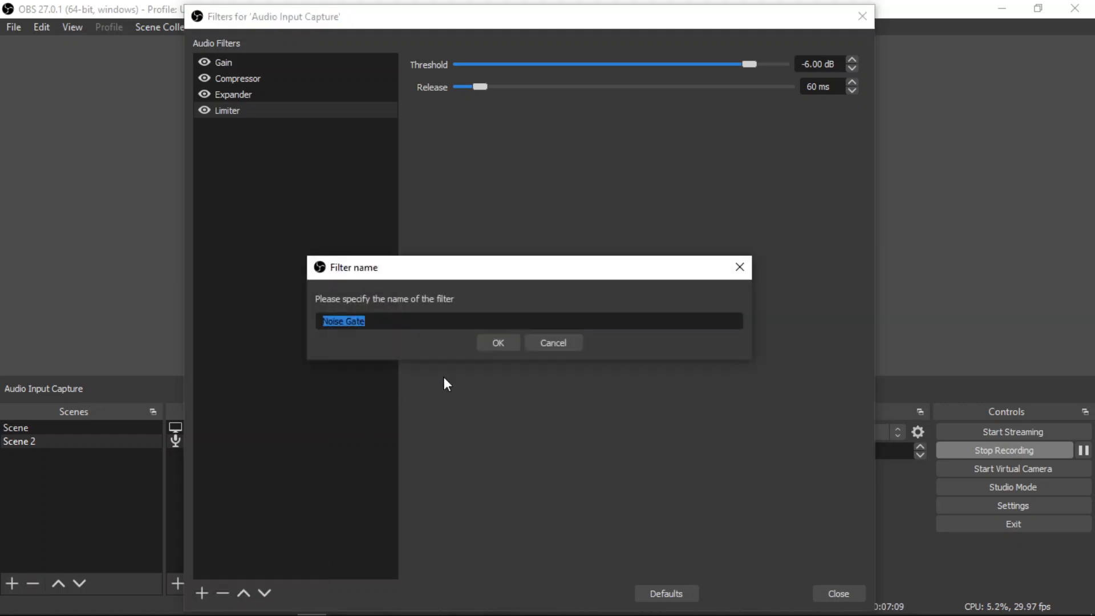
left_click(497, 342)
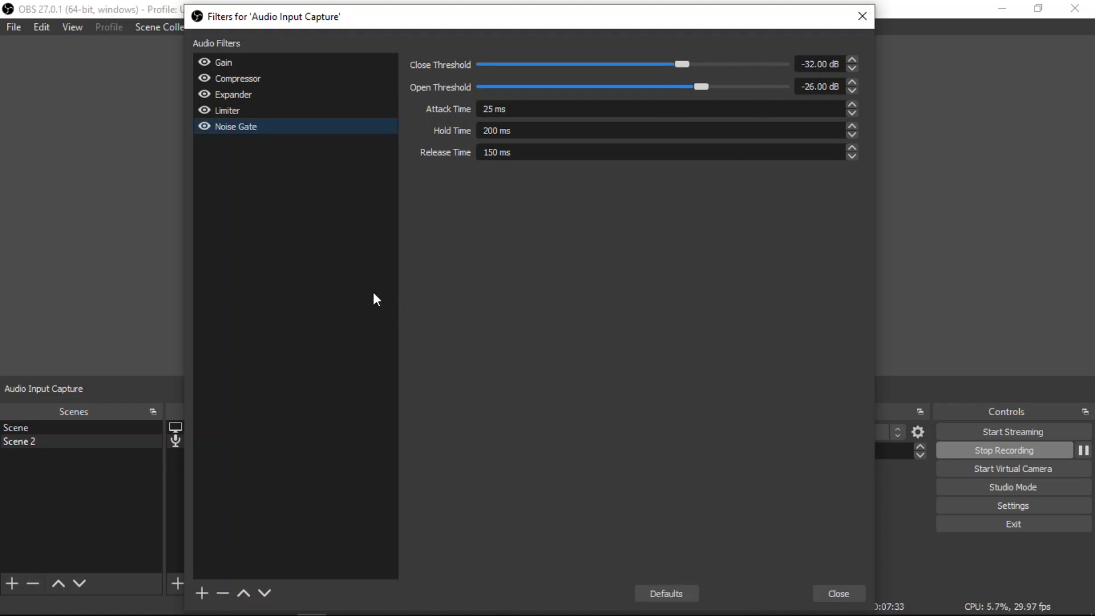
Step: Add a Noise Suppression filter to the Audio Input Capture source, keeping the suggested name
left_click(203, 596)
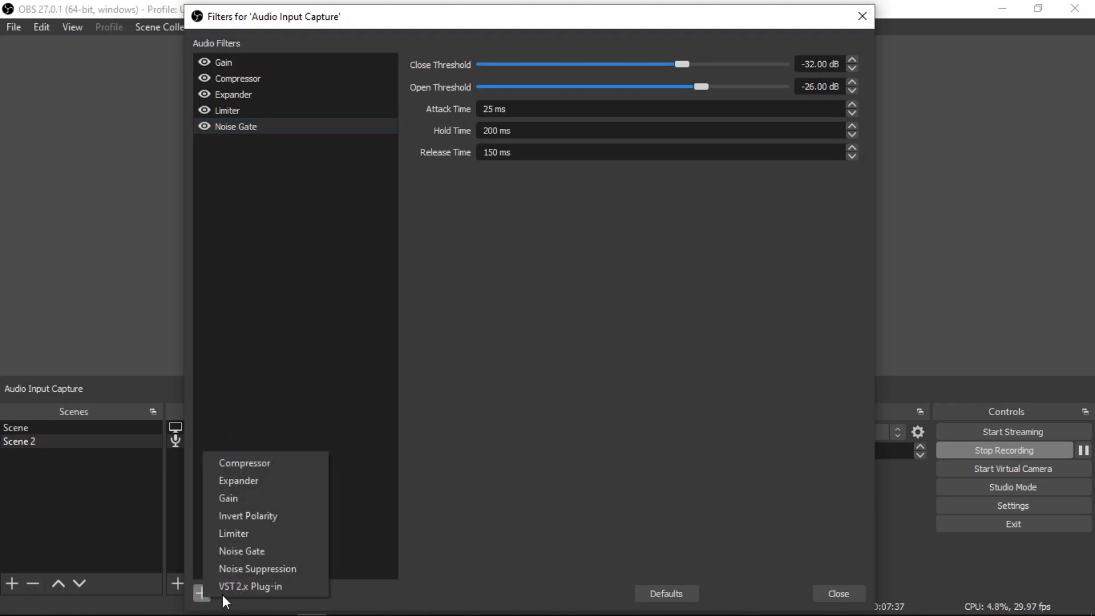
left_click(297, 568)
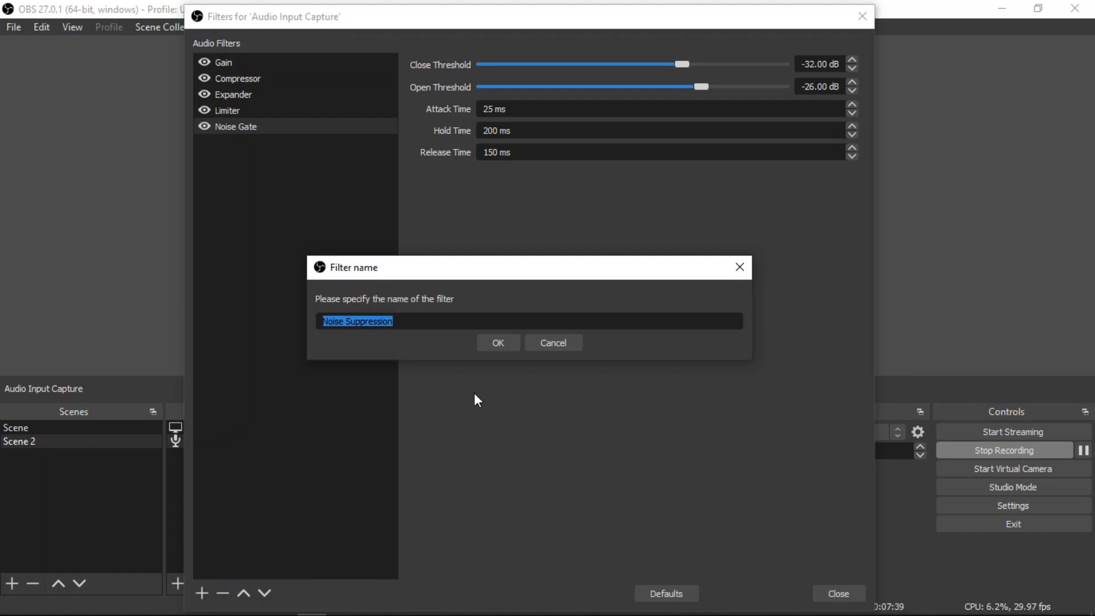
left_click(506, 340)
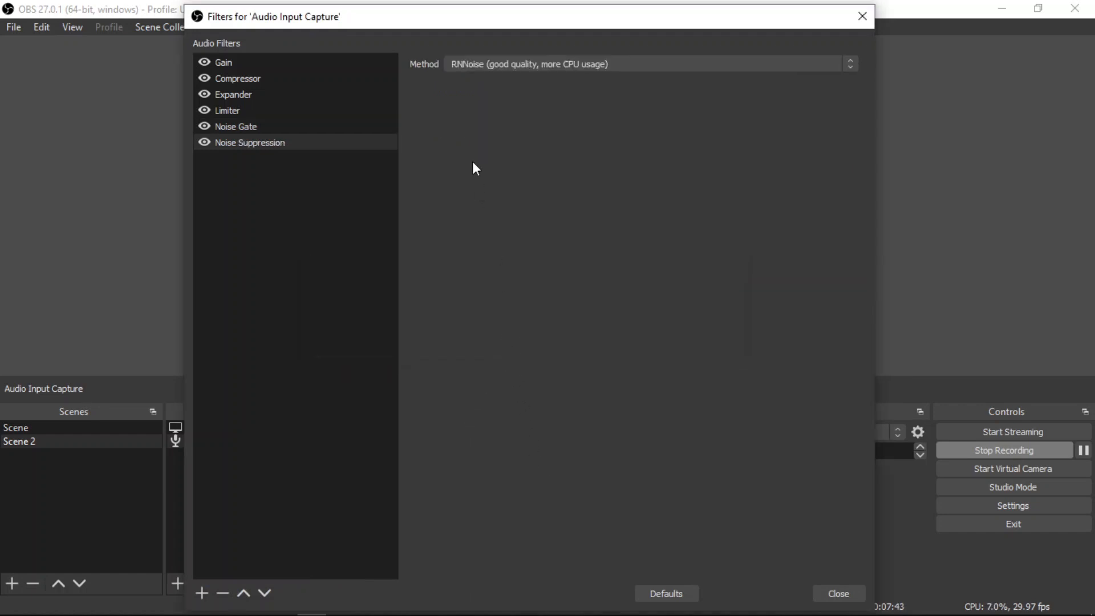
Step: Try the Speex method for the Noise Suppression filter, and set it back to RNNoise (good quality, more CPU usage)
left_click(495, 67)
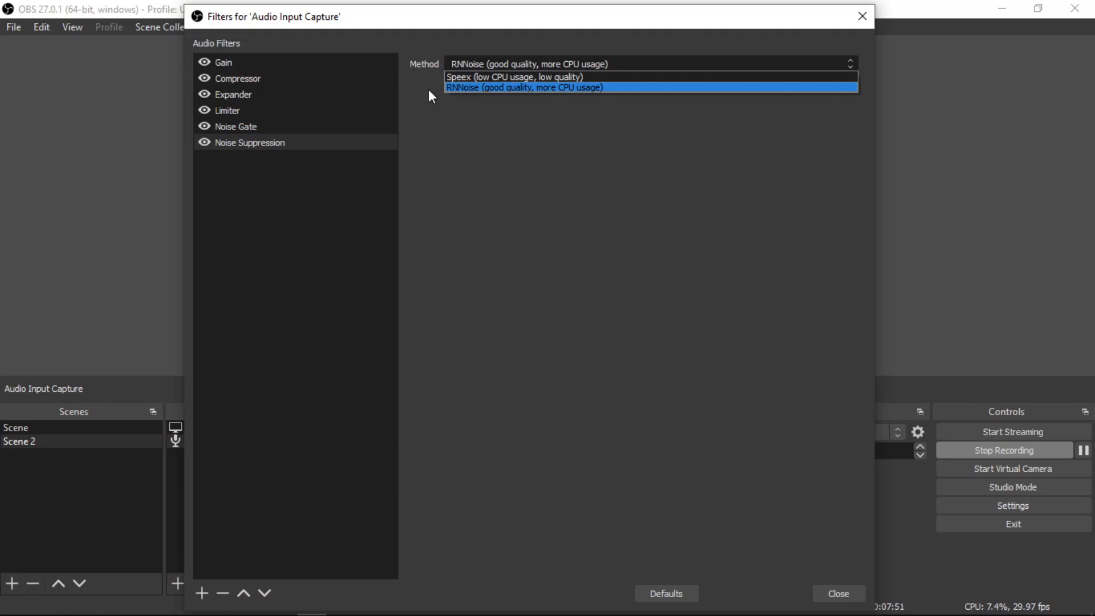
left_click(465, 76)
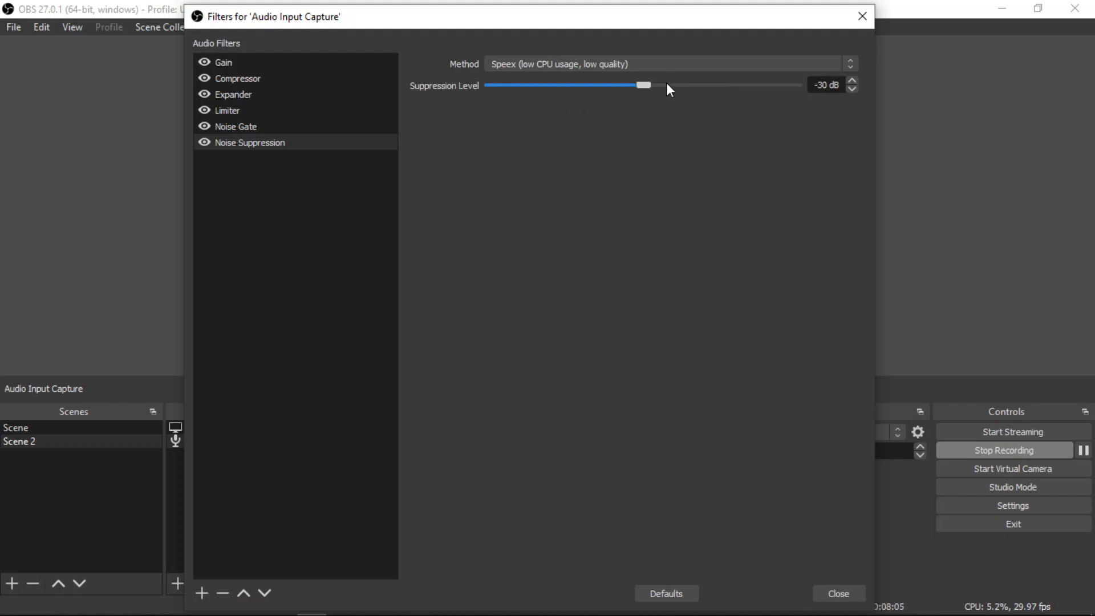
left_click(563, 64)
left_click(503, 87)
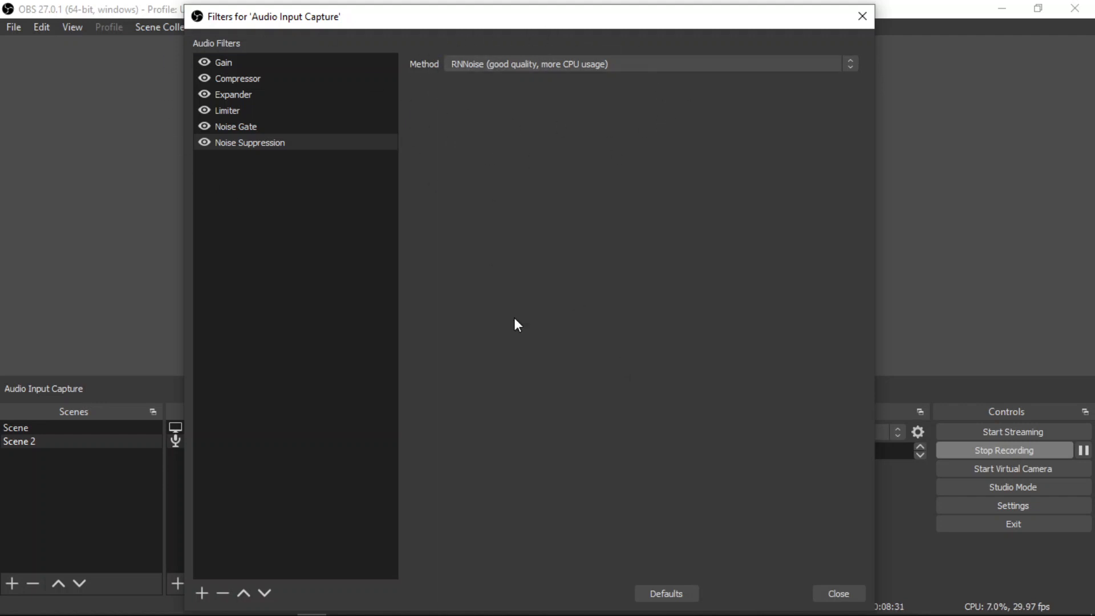
Step: Close the filter settings of the Audio Input Capture source
left_click(850, 596)
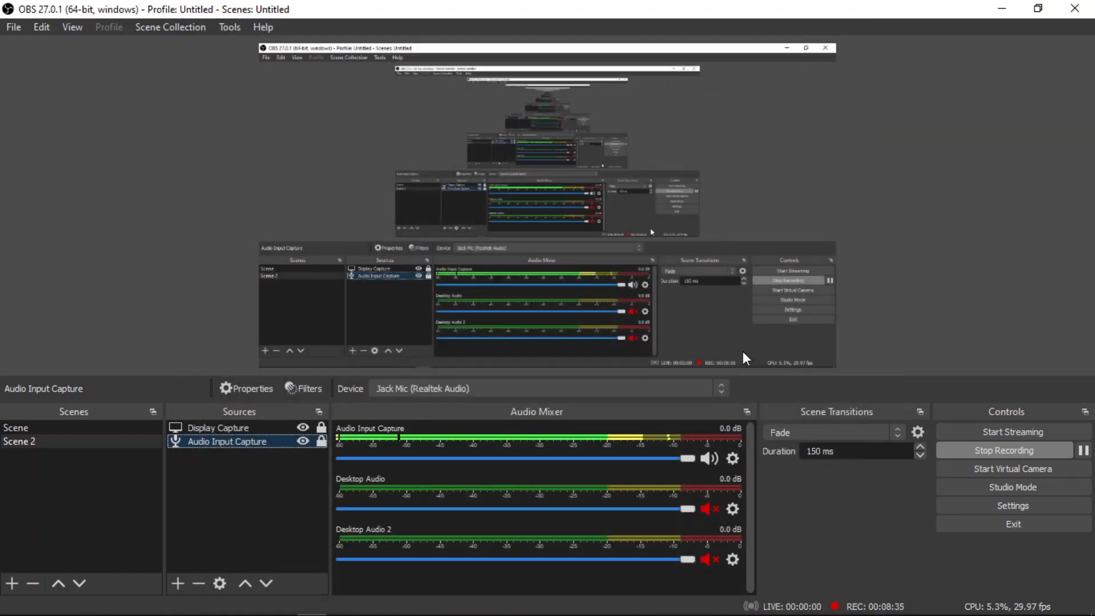